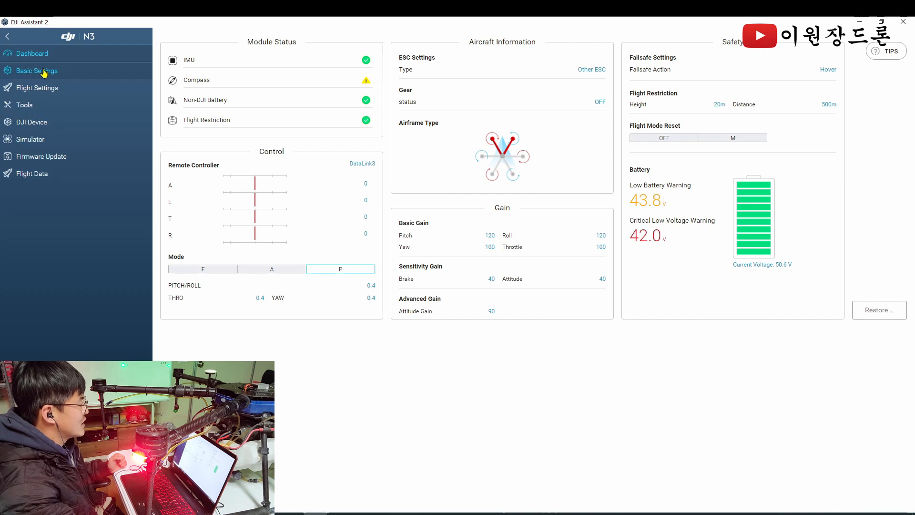
Step: Confirm the six-rotor airframe type with two forward arms in the basic settings
{"action": "left_click", "coordinate": [49, 71]}
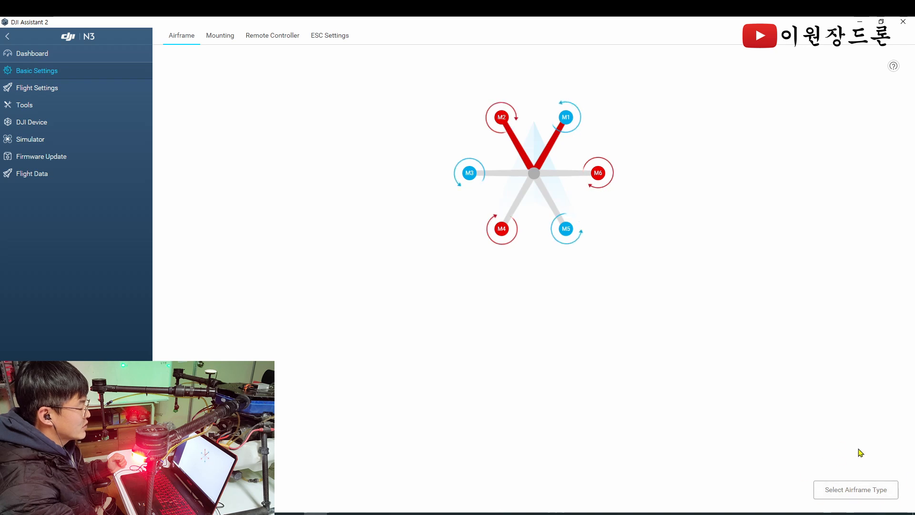
{"action": "left_click", "coordinate": [858, 490]}
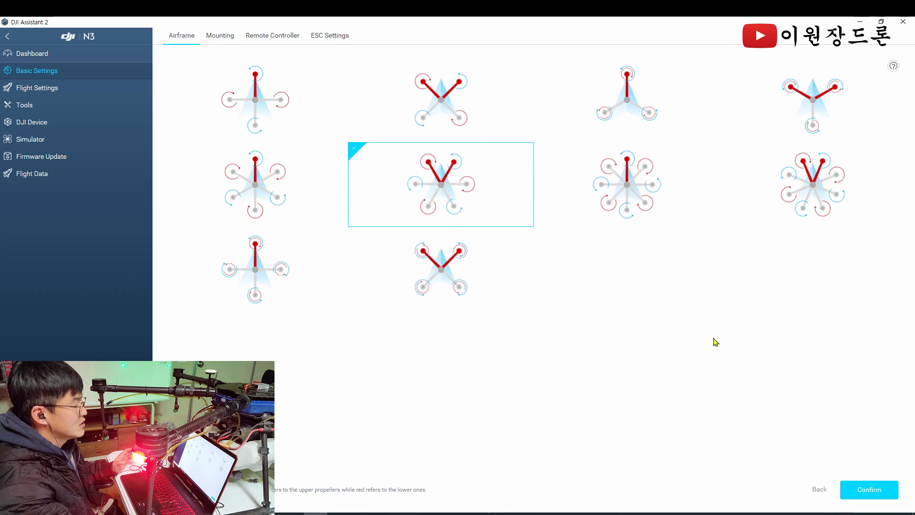
{"action": "left_click", "coordinate": [873, 493]}
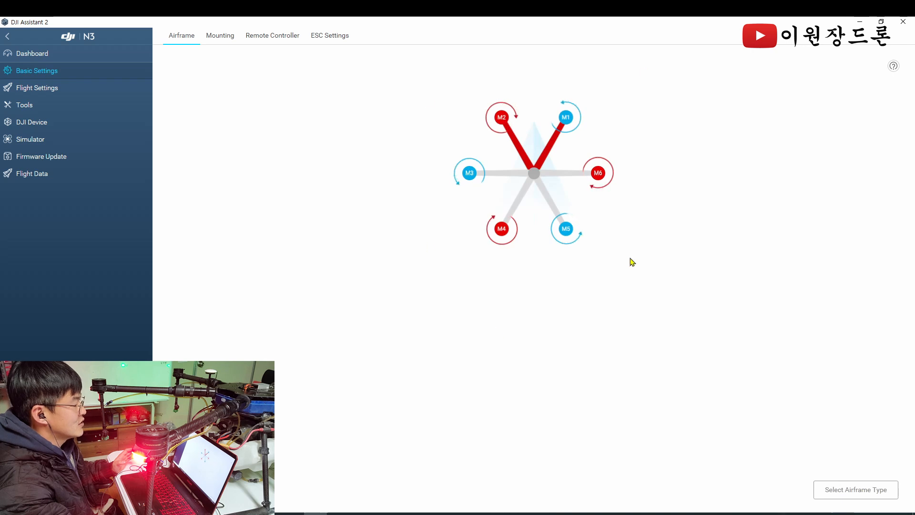
Step: Choose N3 as the flight controller type in the mounting settings
{"action": "left_click", "coordinate": [225, 37]}
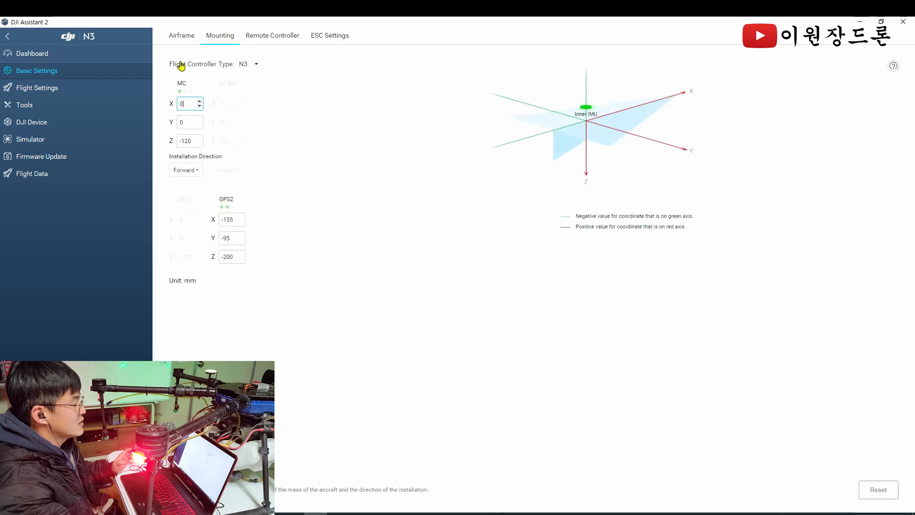
{"action": "left_click", "coordinate": [256, 66]}
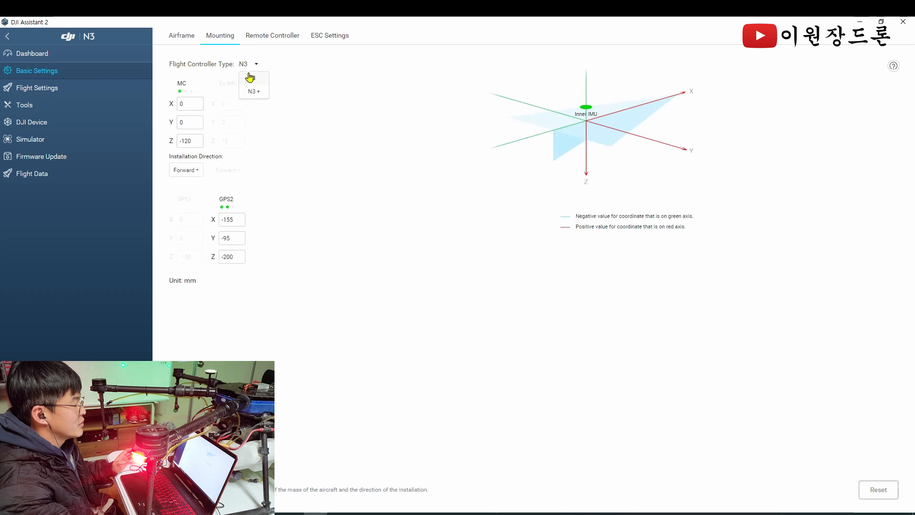
{"action": "left_click", "coordinate": [251, 79]}
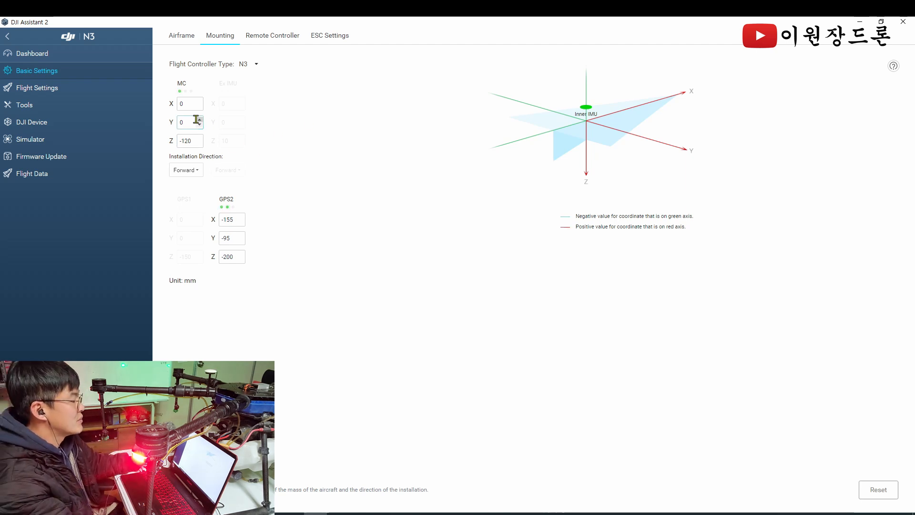
Step: Try an MC X offset of 100 mm and examine the GPS2 mounting position in the axis diagram
{"action": "left_click", "coordinate": [193, 103]}
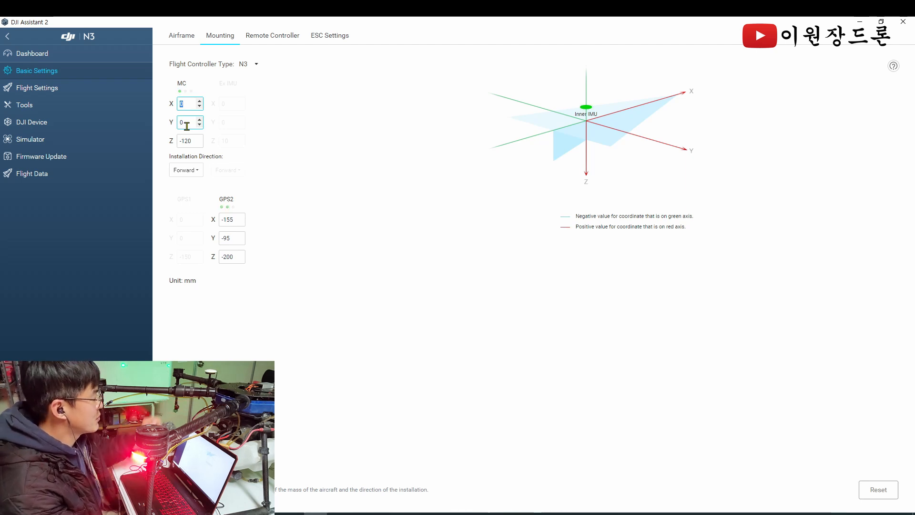
{"action": "type", "text": "100"}
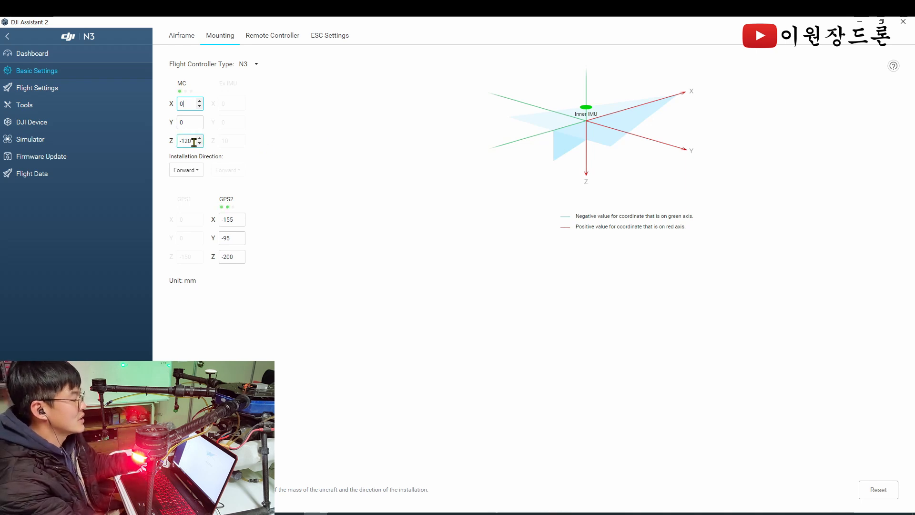
{"action": "left_click", "coordinate": [282, 253]}
{"action": "left_click", "coordinate": [223, 240]}
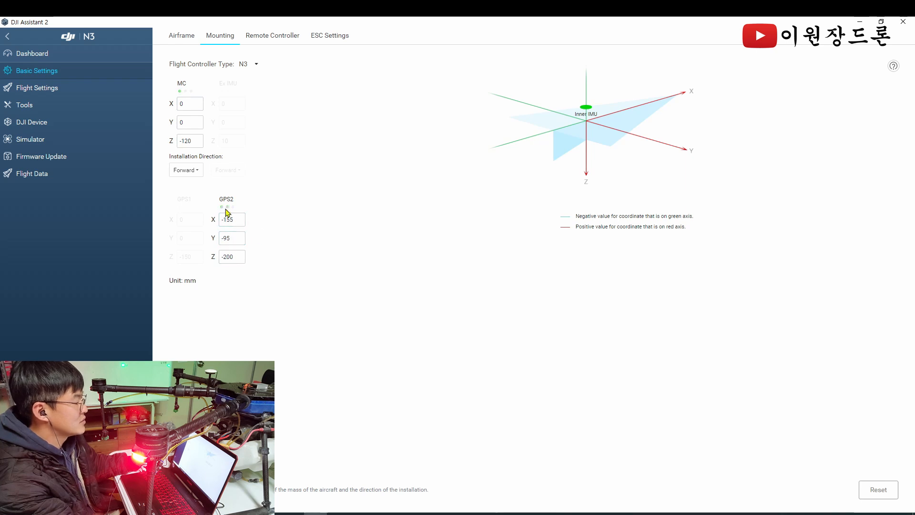
{"action": "left_click", "coordinate": [352, 247]}
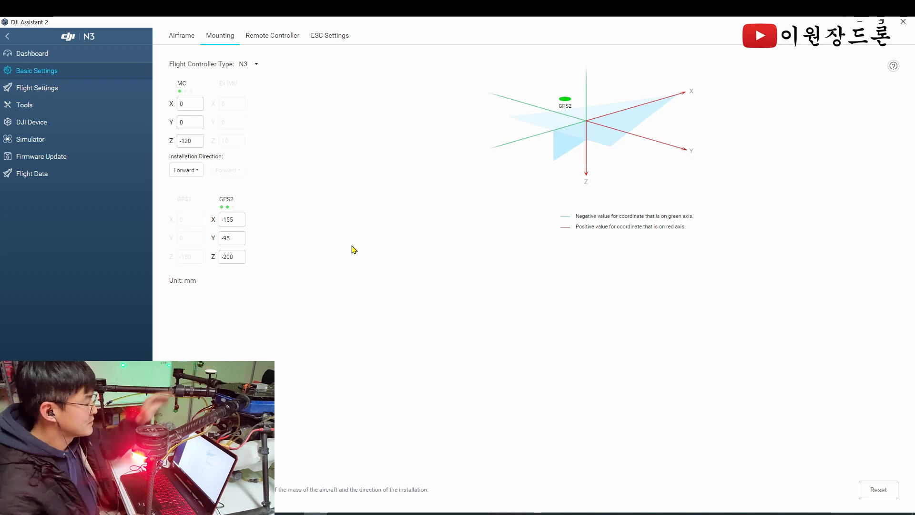
Step: Choose DataLink3 as the receiver type in the remote controller settings
{"action": "left_click", "coordinate": [283, 40]}
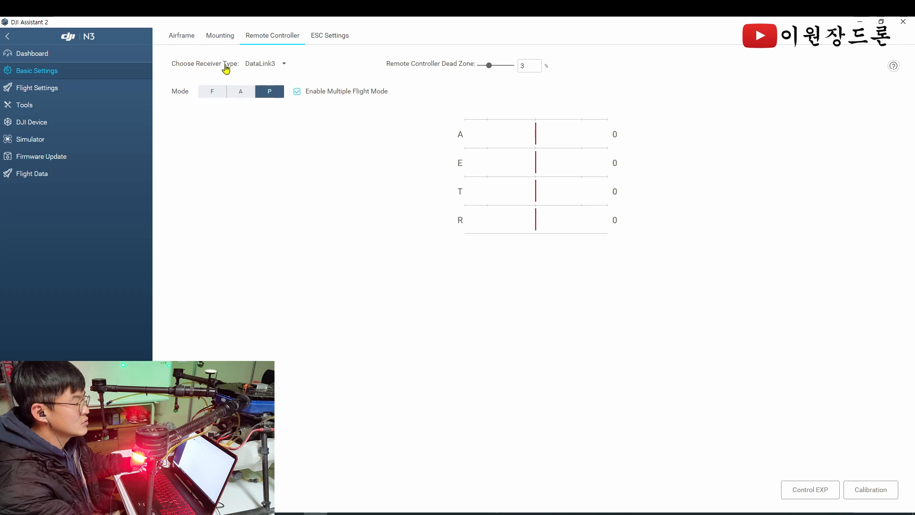
{"action": "left_click", "coordinate": [279, 67]}
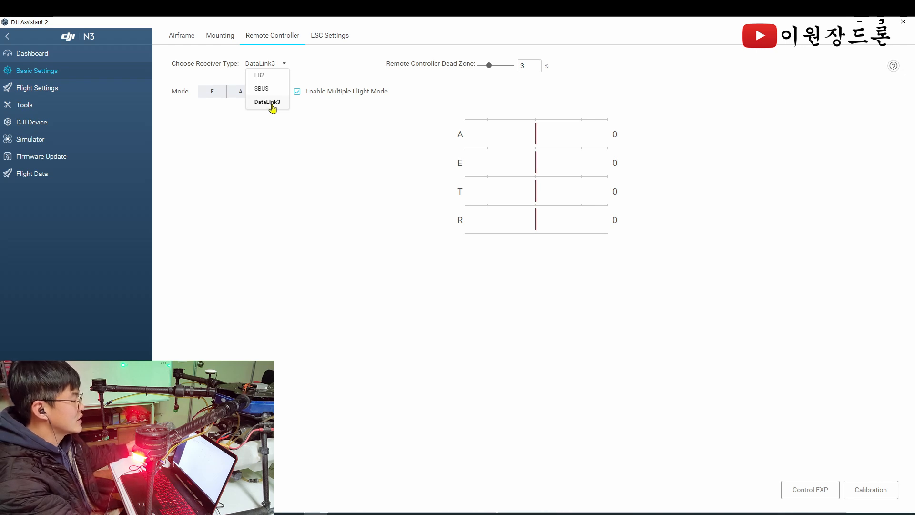
{"action": "left_click", "coordinate": [272, 106]}
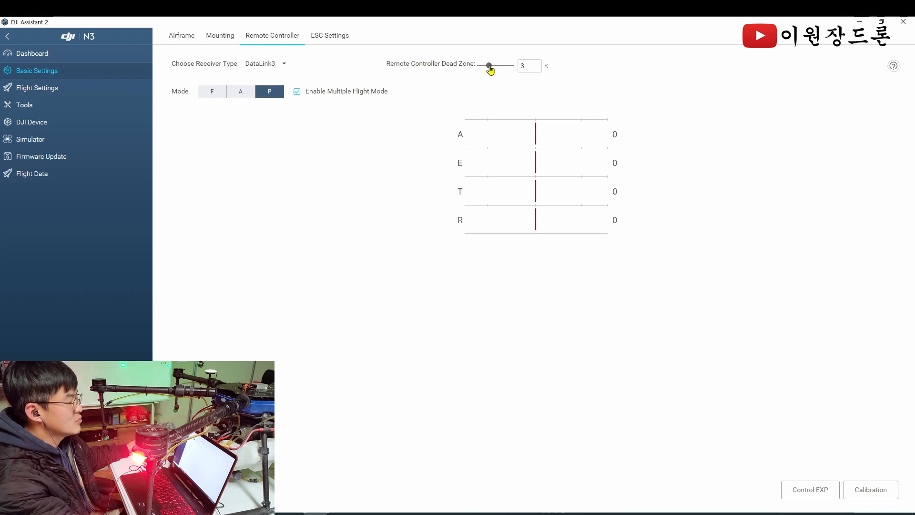
Step: Try remote controller dead zone values of 0% and 10%
{"action": "left_click_drag", "start_coordinate": [490, 69], "coordinate": [465, 72]}
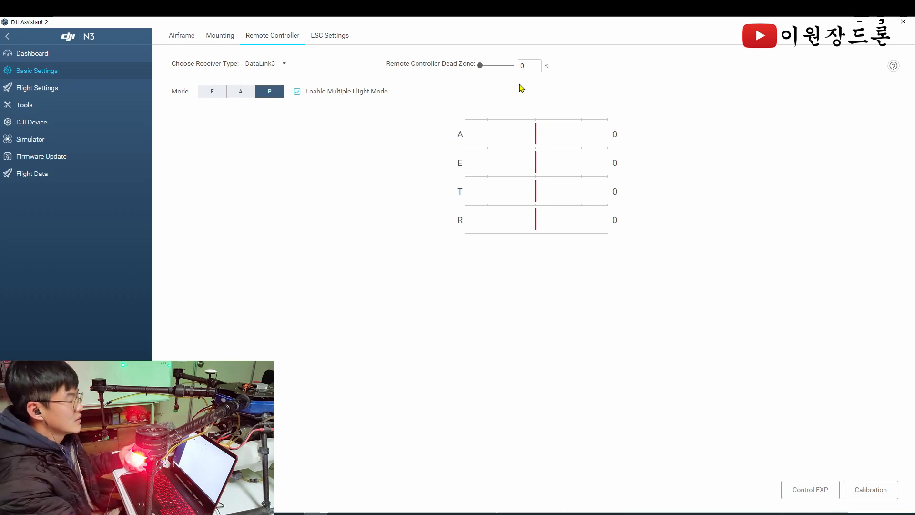
{"action": "left_click", "coordinate": [527, 66]}
{"action": "left_click", "coordinate": [511, 66]}
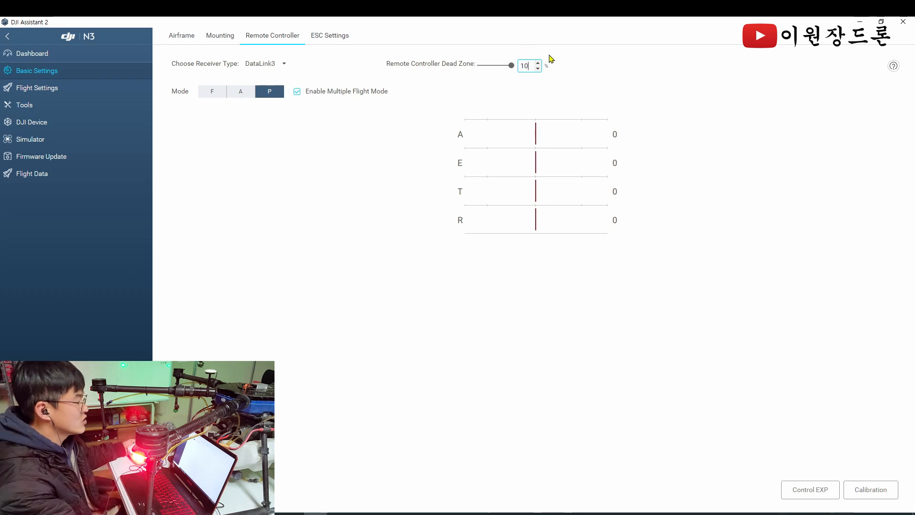
Step: Set the remote controller dead zone to 3%
{"action": "double_click", "coordinate": [525, 66]}
{"action": "type", "text": "3"}
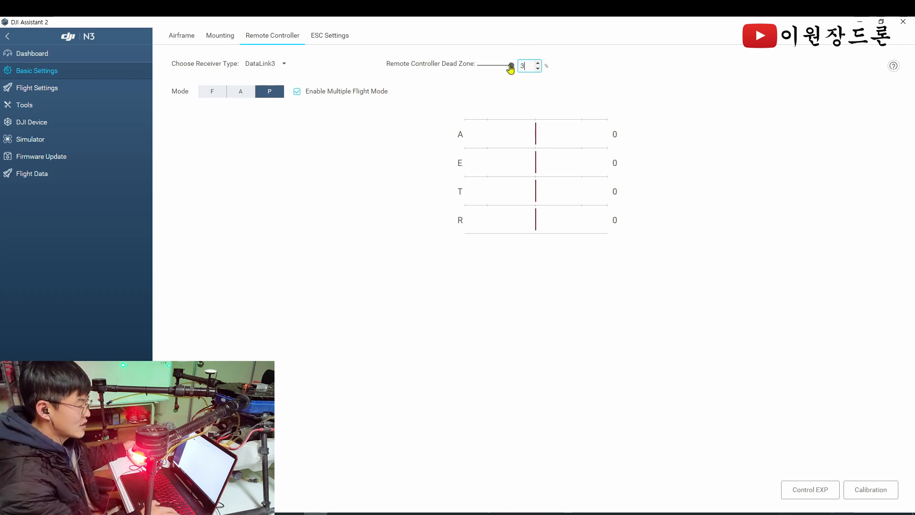
{"action": "left_click", "coordinate": [646, 76]}
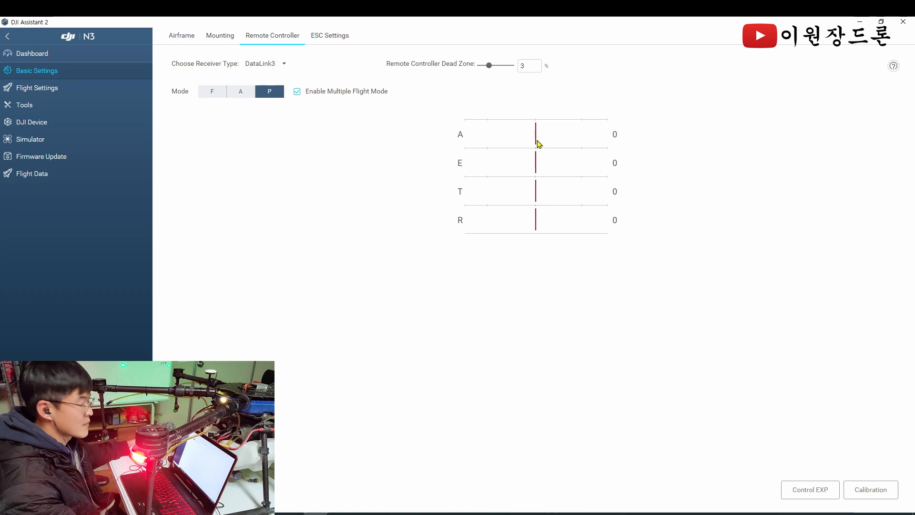
Step: Open the Control EXP settings and try Pitch/Roll curve values of 0.1 and 0.9
{"action": "left_click", "coordinate": [816, 496]}
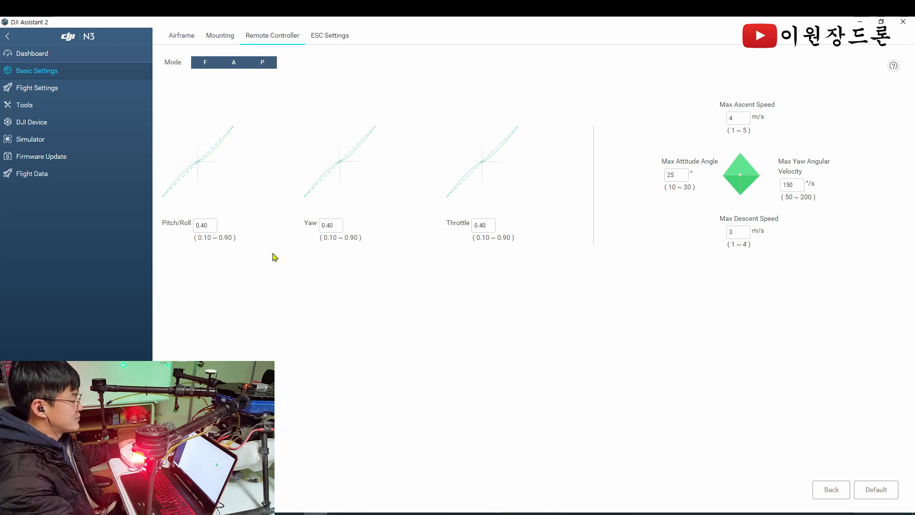
{"action": "left_click", "coordinate": [210, 225]}
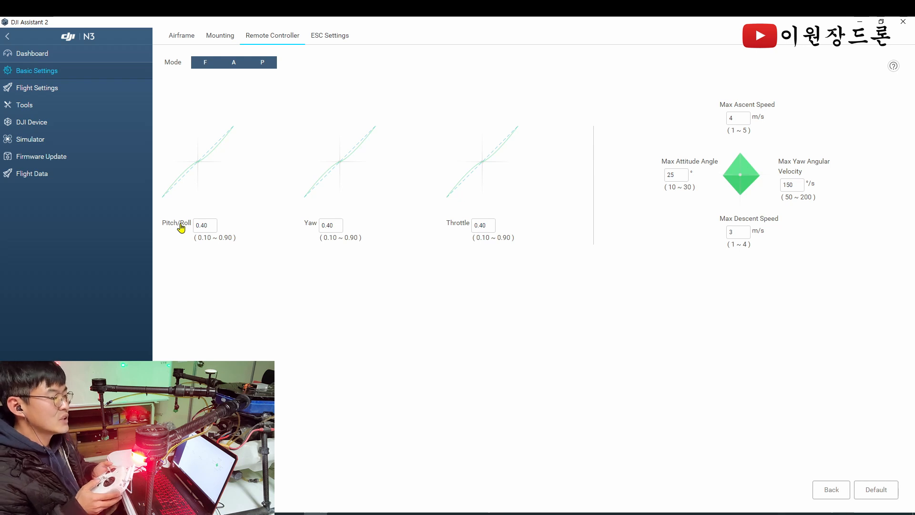
{"action": "left_click", "coordinate": [209, 226]}
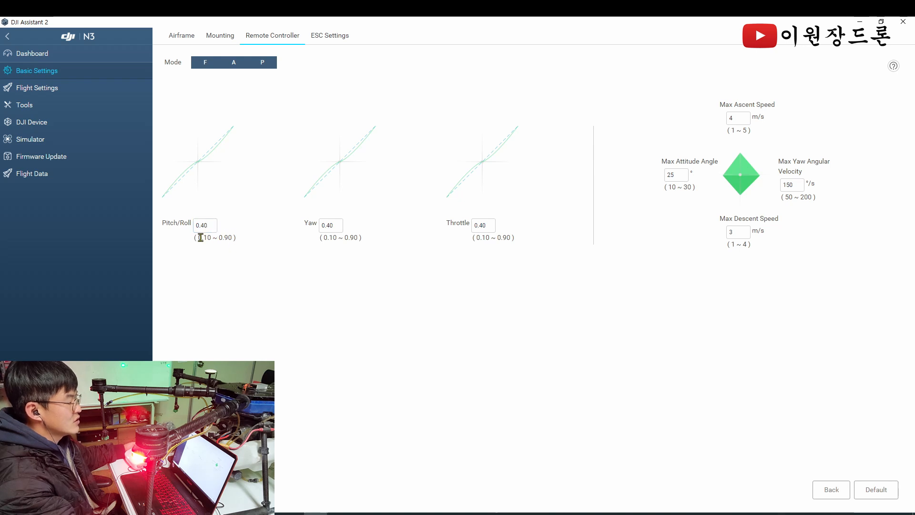
{"action": "left_click_drag", "start_coordinate": [206, 225], "coordinate": [184, 229]}
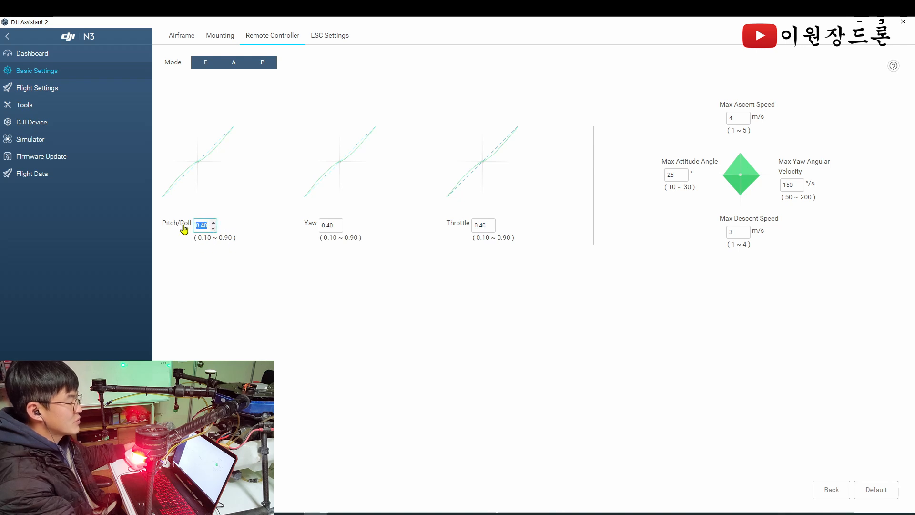
{"action": "type", "text": "0.1"}
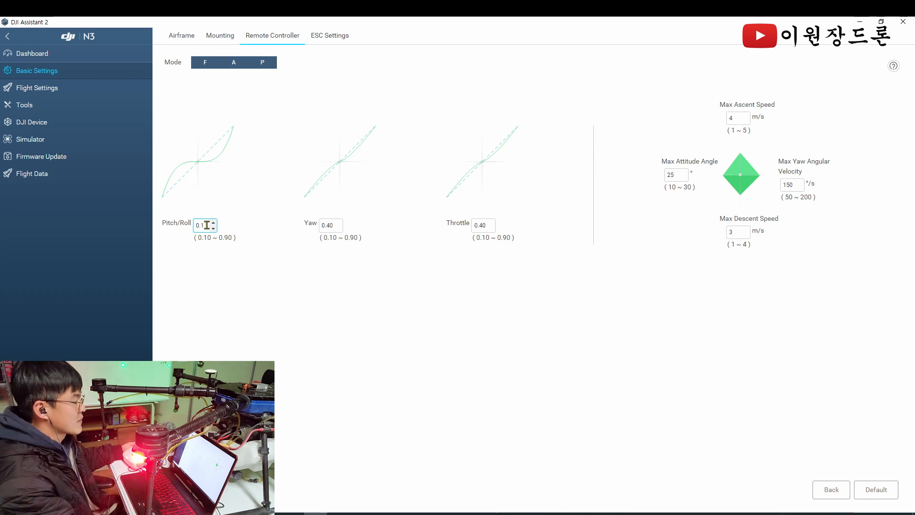
{"action": "left_click_drag", "start_coordinate": [207, 226], "coordinate": [184, 229]}
{"action": "type", "text": "0.9"}
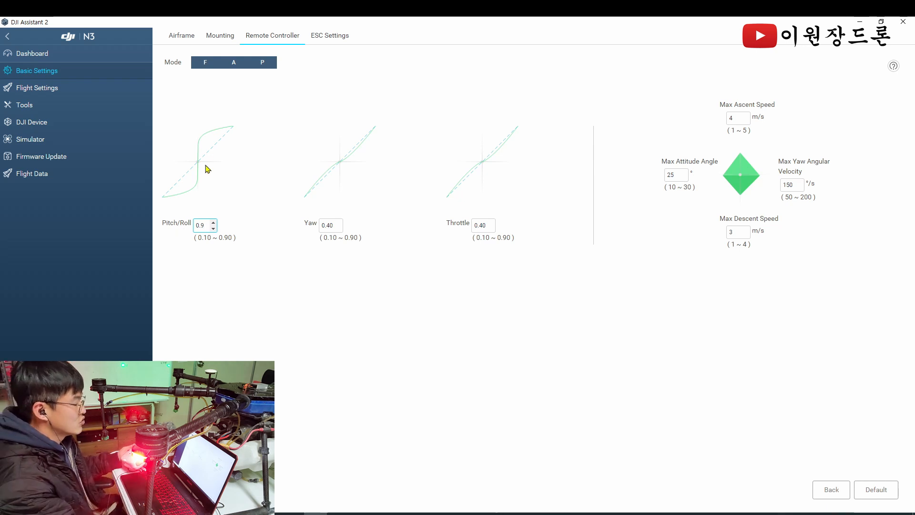
Step: Try a linear Pitch/Roll curve with 0.5 and set the final Pitch/Roll value to 0.4
{"action": "key", "text": "BackSpace"}
{"action": "key", "text": "BackSpace"}
{"action": "key", "text": "BackSpace"}
{"action": "type", "text": "0.5"}
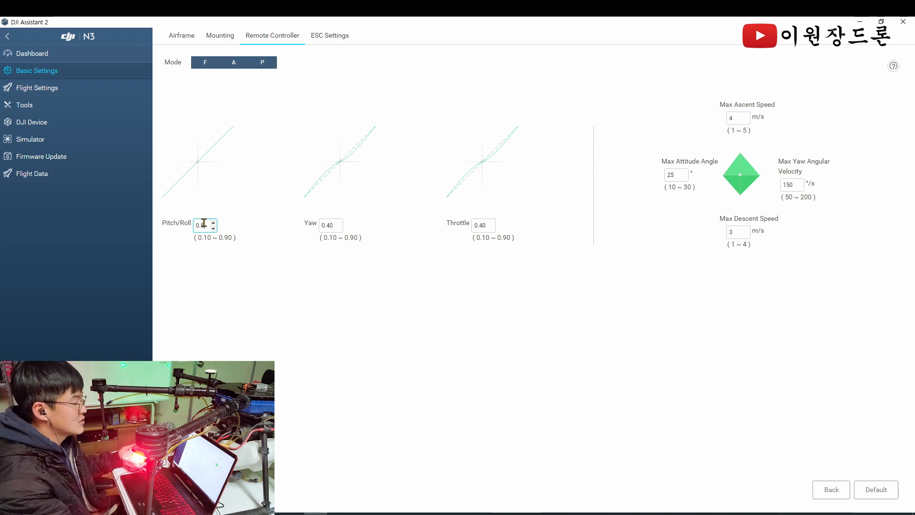
{"action": "key", "text": "BackSpace"}
{"action": "type", "text": "4"}
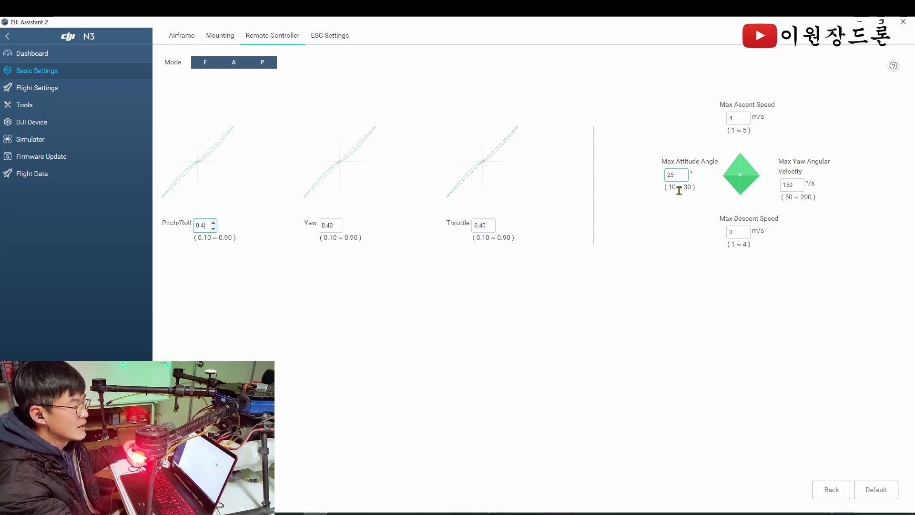
Step: Try maximum attitude angles of 10° and 30° in the Control EXP settings
{"action": "double_click", "coordinate": [674, 174]}
{"action": "type", "text": "1"}
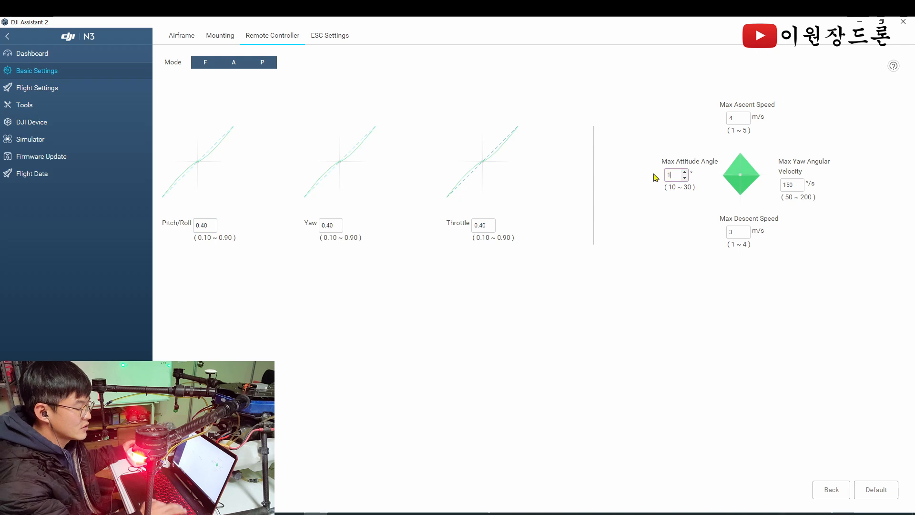
{"action": "type", "text": "0"}
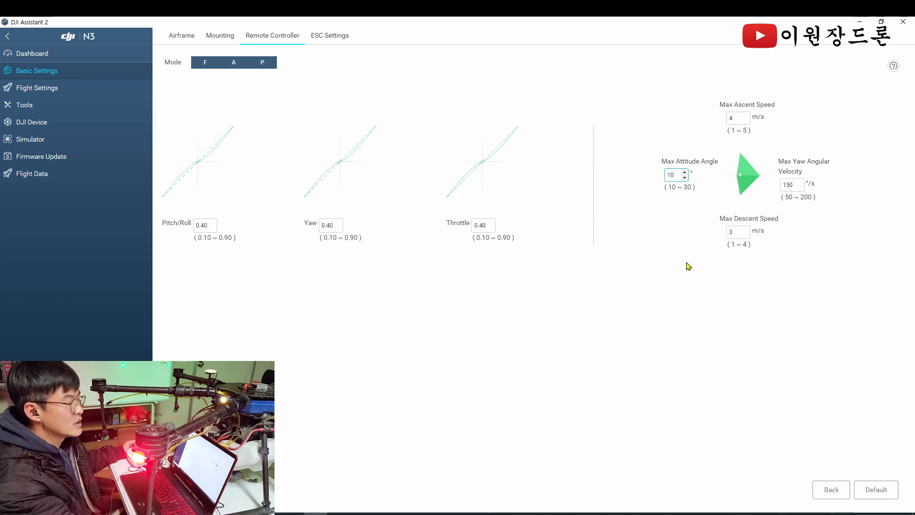
{"action": "left_click", "coordinate": [670, 270]}
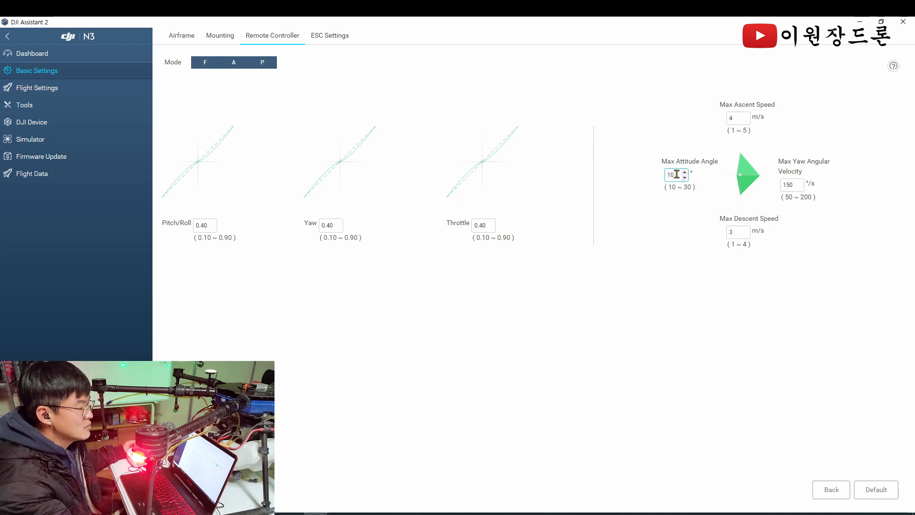
{"action": "left_click_drag", "start_coordinate": [677, 175], "coordinate": [658, 180]}
{"action": "type", "text": "30"}
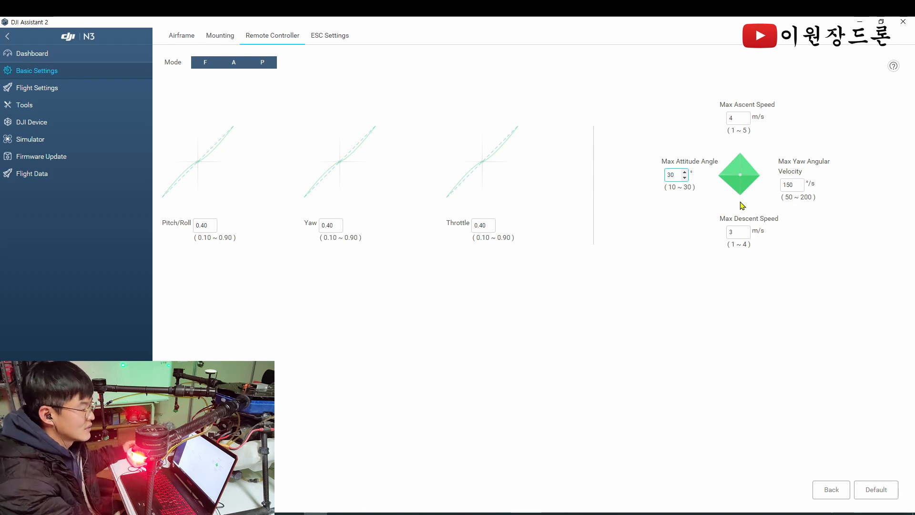
Step: Set the maximum attitude angle to 25° and return to the main remote controller settings
{"action": "double_click", "coordinate": [672, 175]}
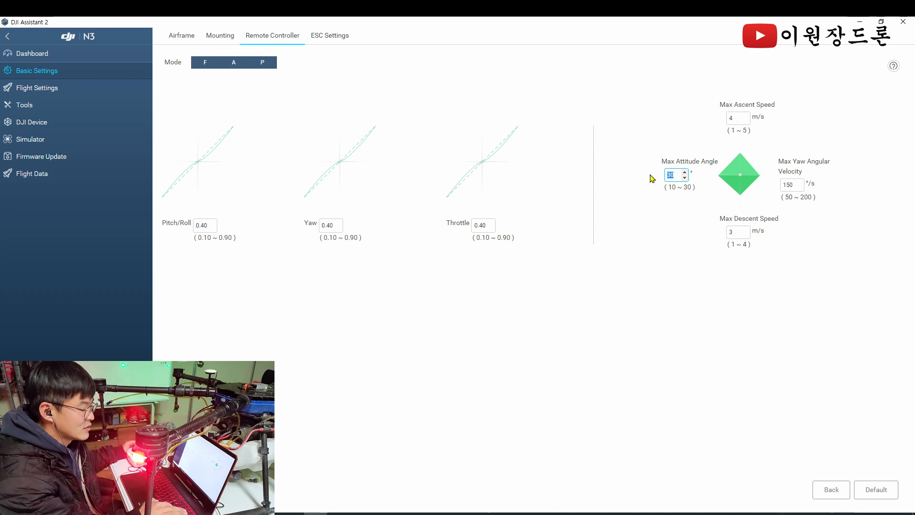
{"action": "type", "text": "25"}
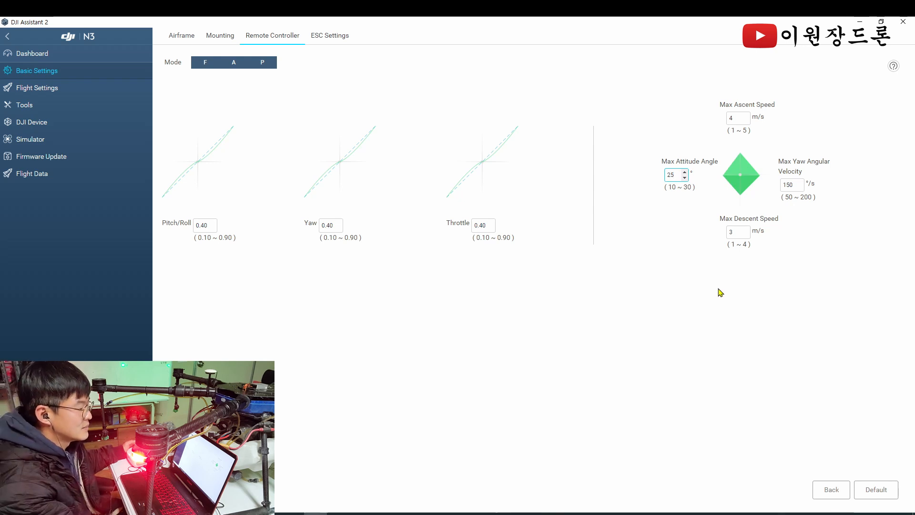
{"action": "left_click", "coordinate": [837, 493]}
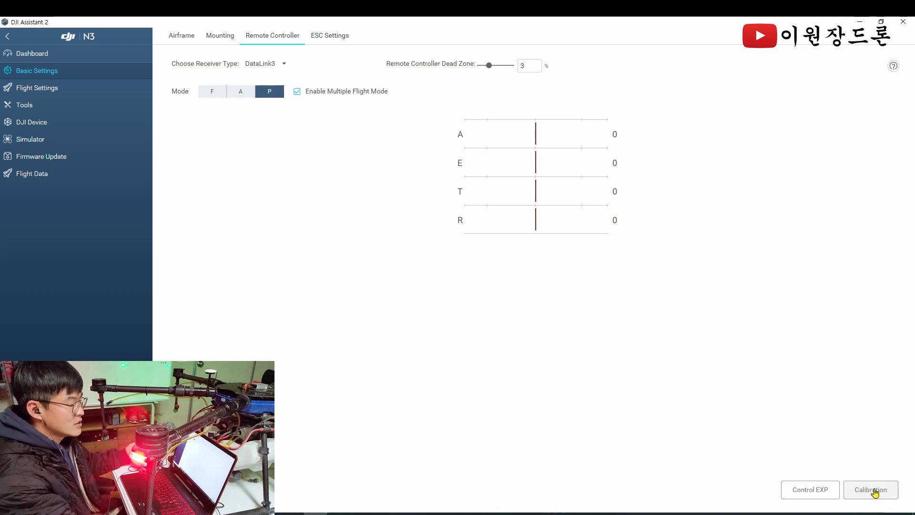
Step: Run the remote controller calibration through to completion and open the ESC settings
{"action": "left_click", "coordinate": [875, 493]}
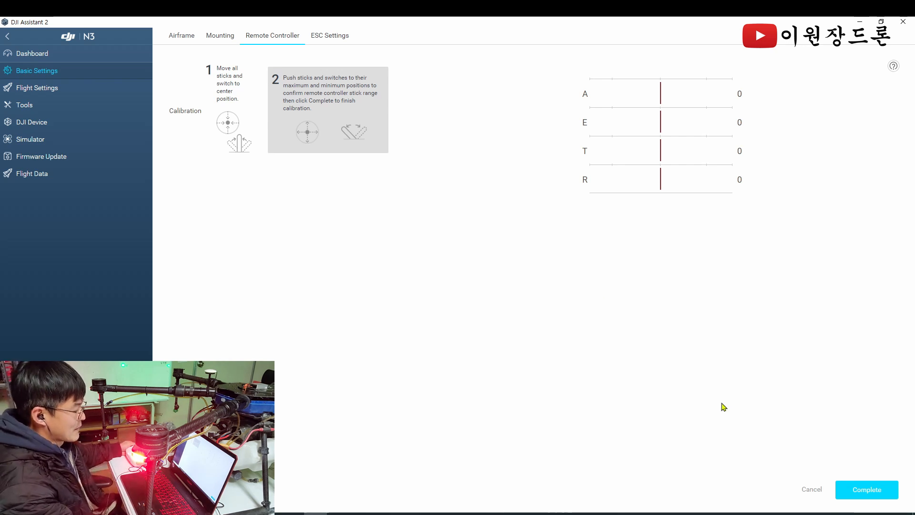
{"action": "left_click", "coordinate": [875, 494]}
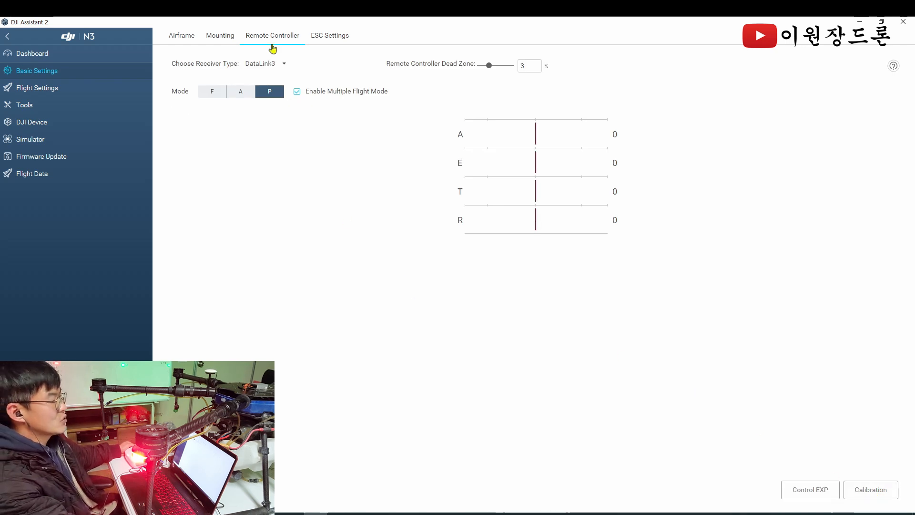
{"action": "left_click", "coordinate": [323, 41]}
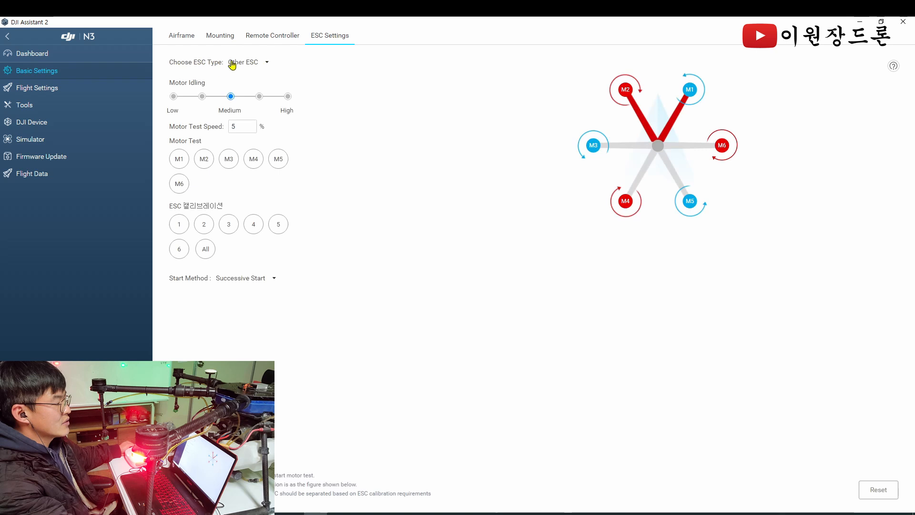
Step: Select Other ESC as the ESC type and set Motor Idling to Medium
{"action": "left_click", "coordinate": [265, 63]}
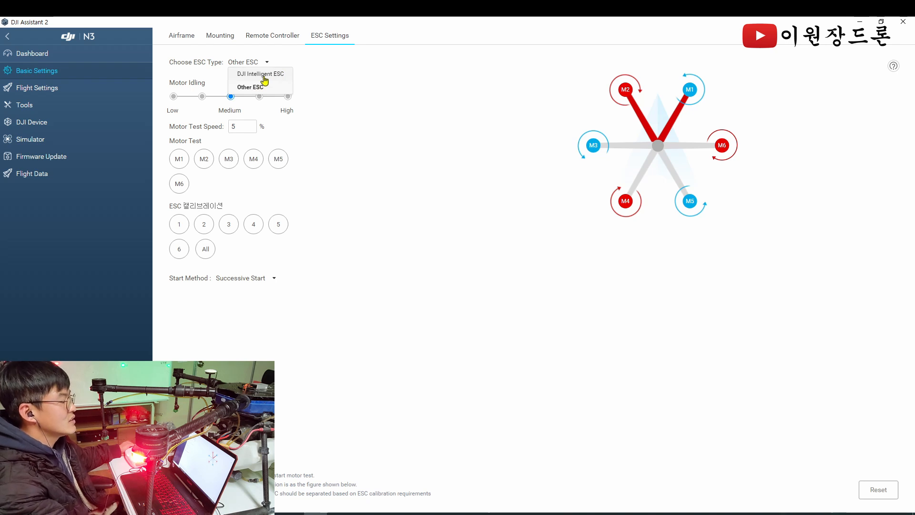
{"action": "left_click", "coordinate": [255, 89]}
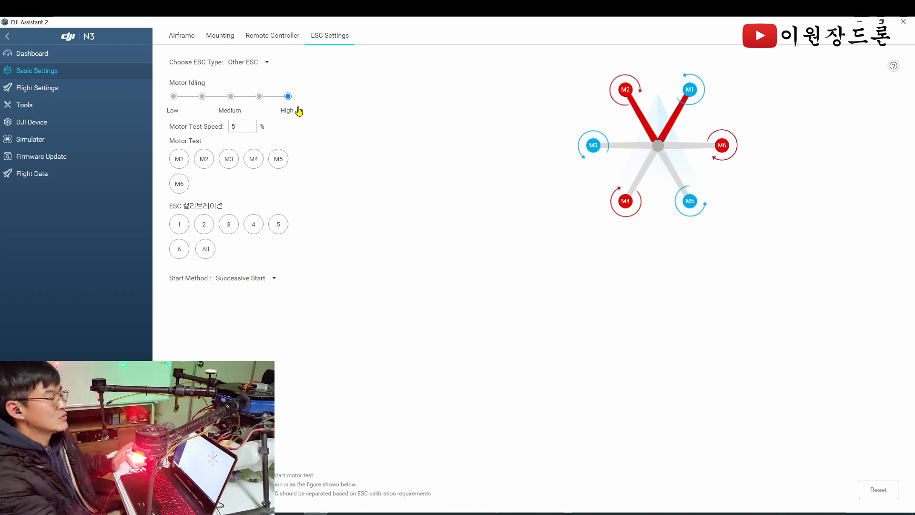
{"action": "left_click", "coordinate": [230, 97]}
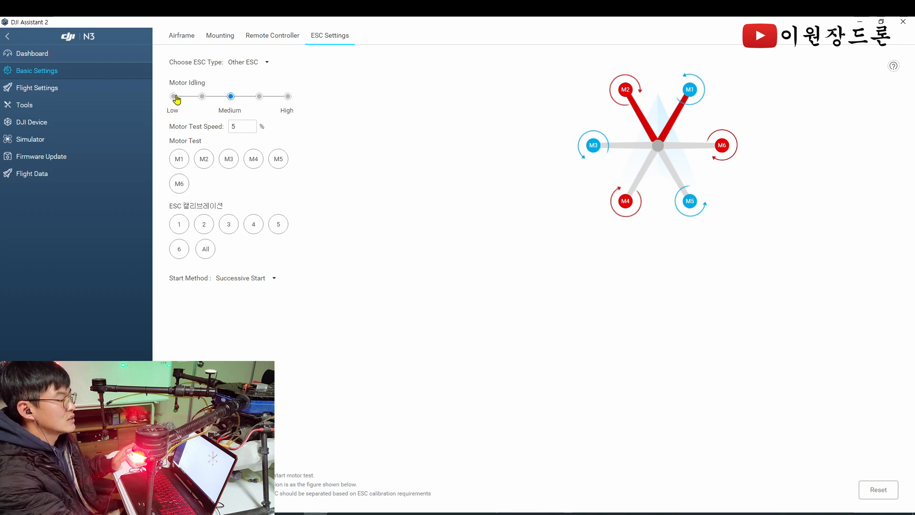
{"action": "left_click", "coordinate": [232, 98]}
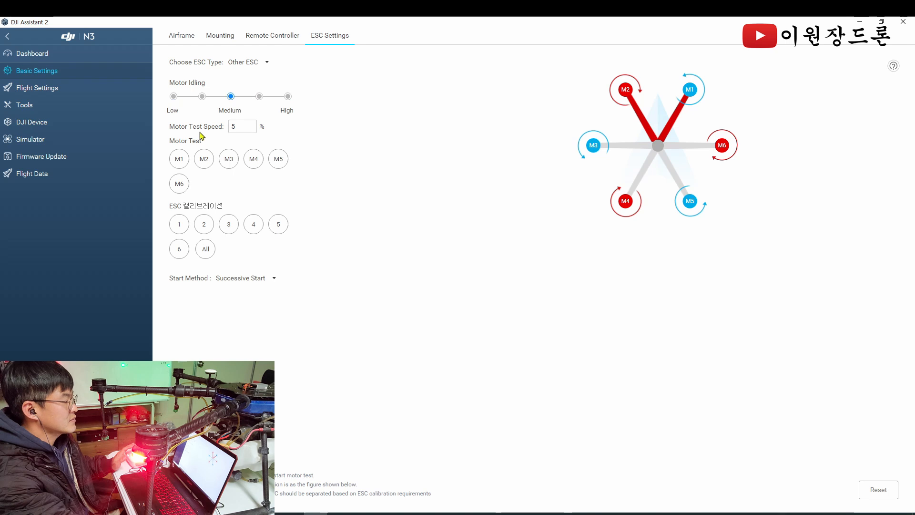
{"action": "left_click", "coordinate": [177, 128]}
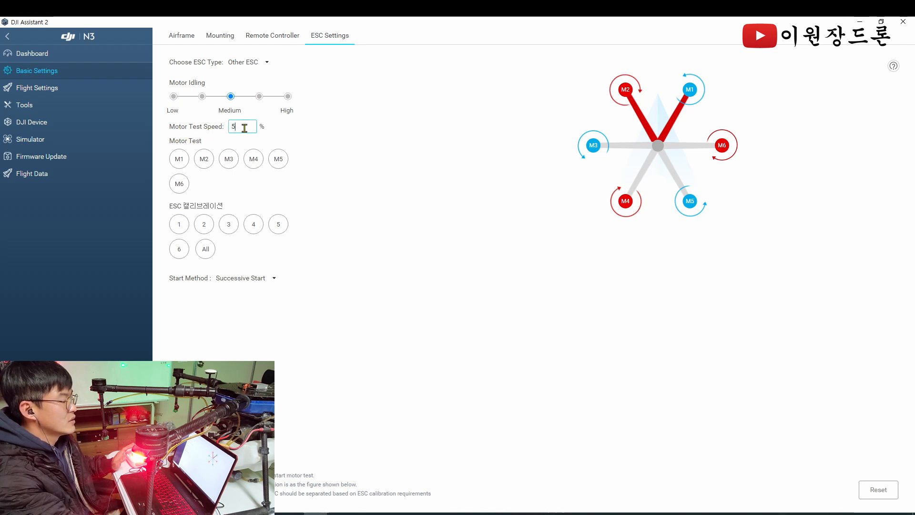
{"action": "left_click_drag", "start_coordinate": [254, 127], "coordinate": [210, 130]}
{"action": "left_click", "coordinate": [313, 143]}
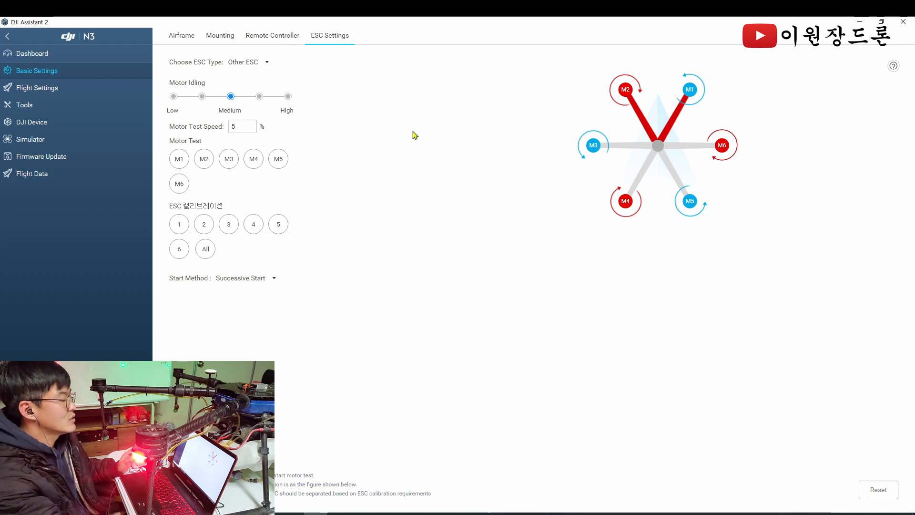
{"action": "left_click", "coordinate": [247, 132]}
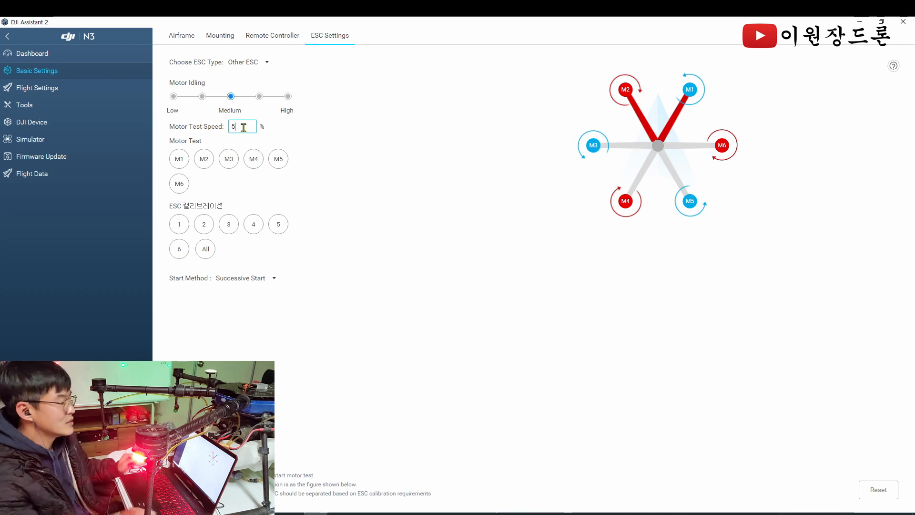
{"action": "left_click", "coordinate": [380, 233]}
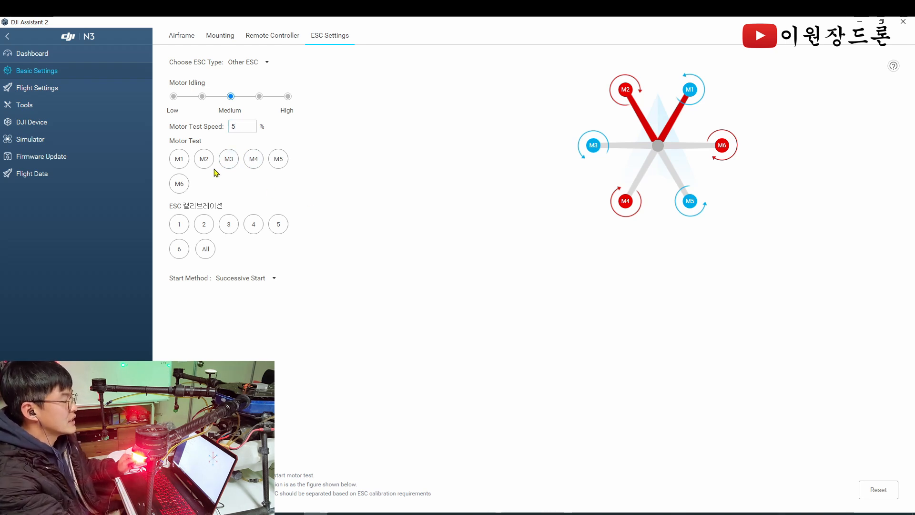
Step: Run the motor test in sequence on motors M1 through M6 at 5% test speed
{"action": "left_click", "coordinate": [180, 162]}
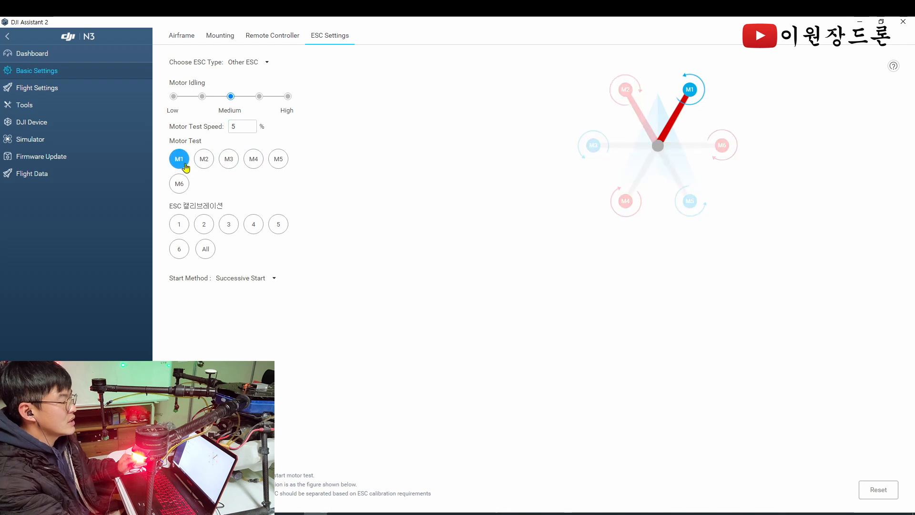
{"action": "left_click", "coordinate": [180, 160]}
{"action": "left_click", "coordinate": [204, 159]}
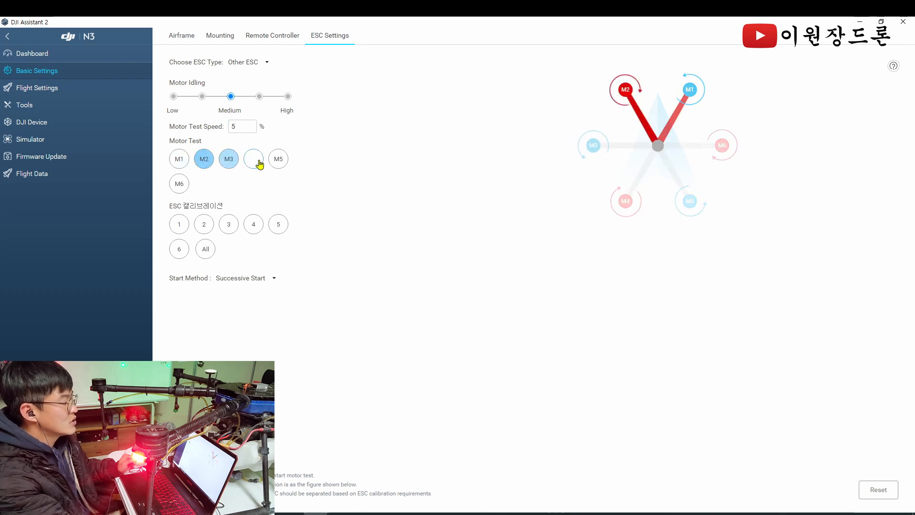
{"action": "left_click", "coordinate": [278, 159]}
{"action": "left_click", "coordinate": [180, 186]}
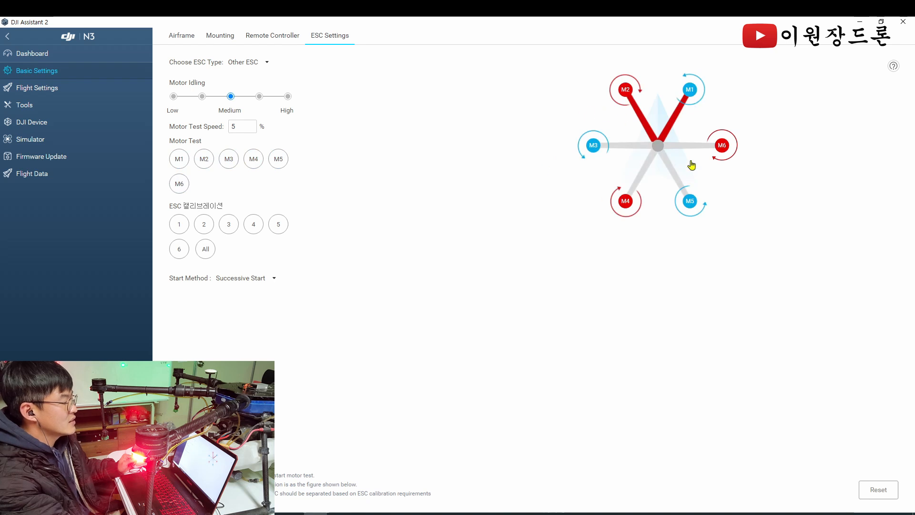
Step: Repeat the motor test individually for motors M1, M6, M2 and M4
{"action": "left_click", "coordinate": [180, 164]}
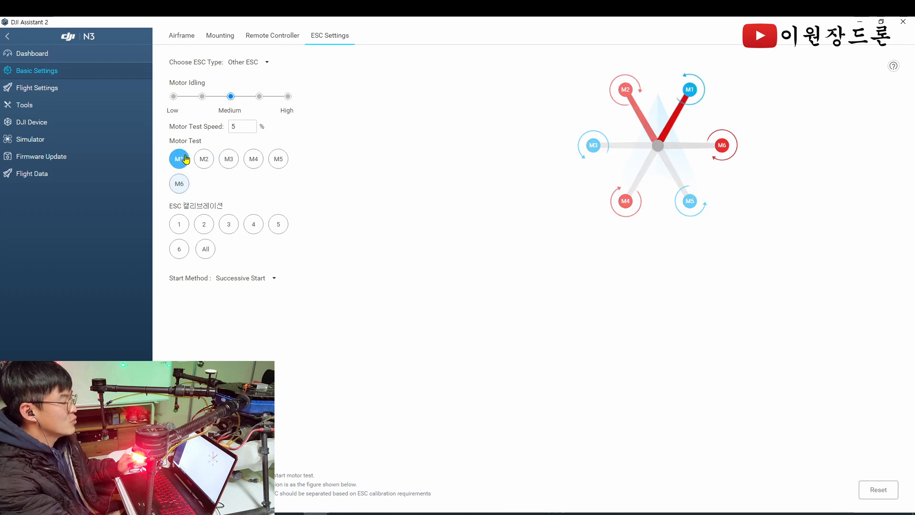
{"action": "left_click", "coordinate": [182, 187]}
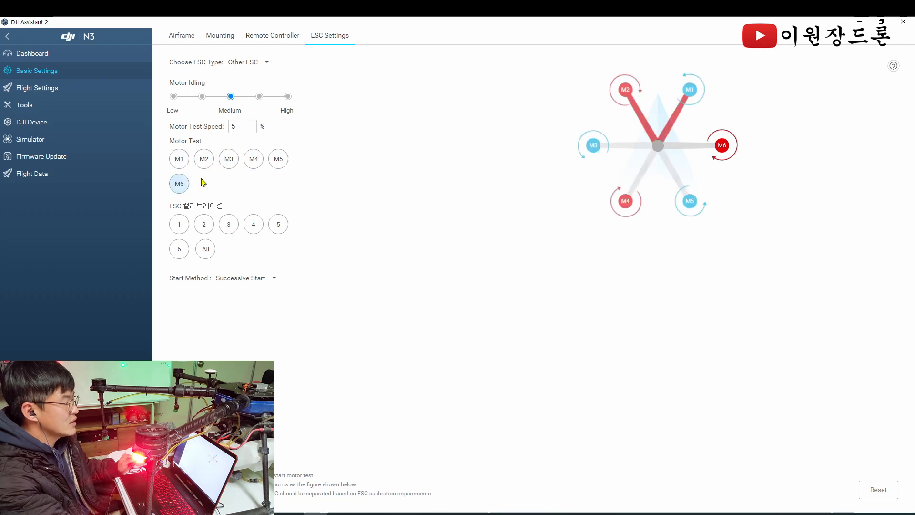
{"action": "left_click", "coordinate": [206, 166]}
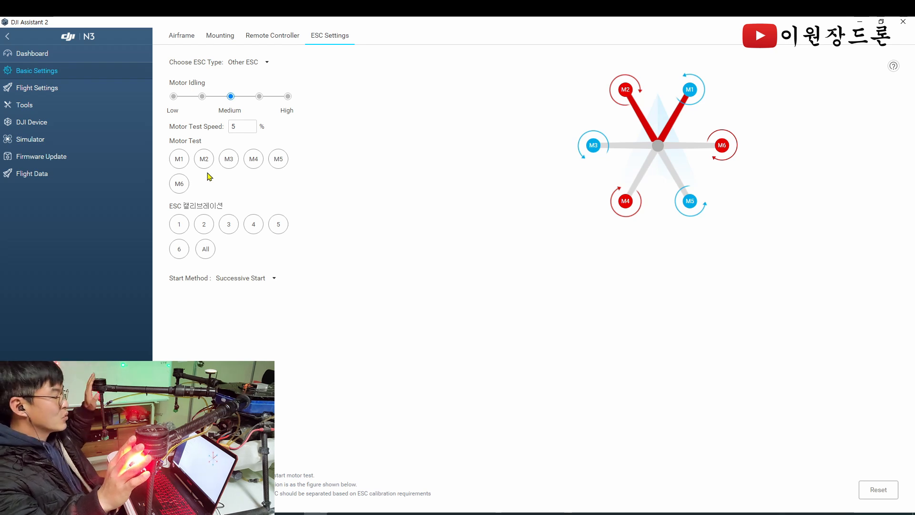
{"action": "left_click", "coordinate": [254, 159]}
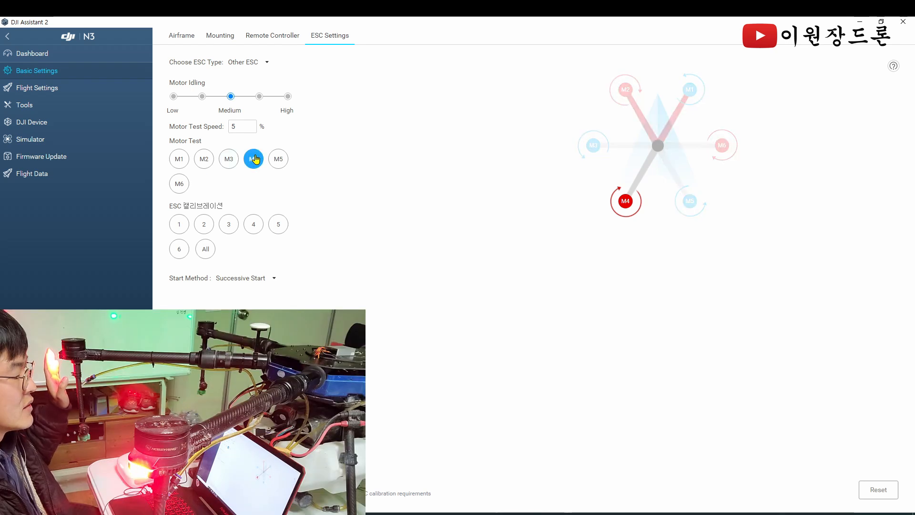
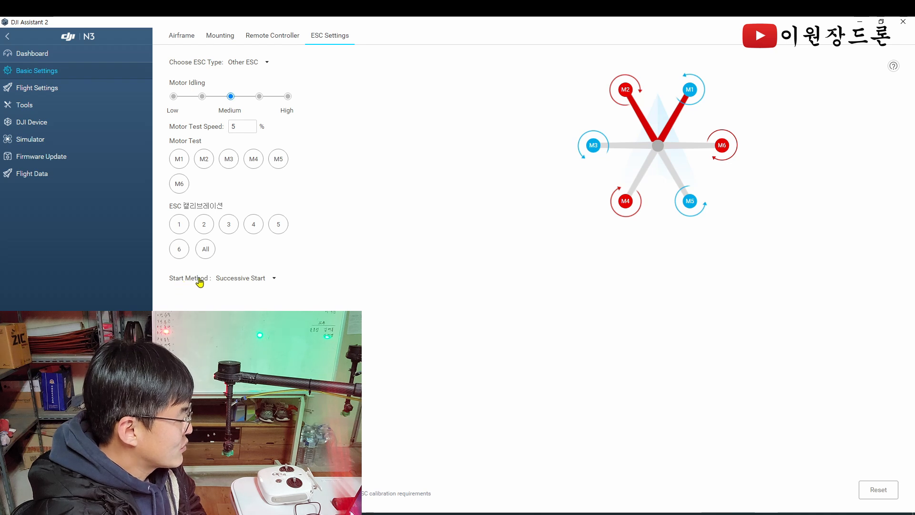
Step: Try Normal Start as the motor start method and restore Successive Start
{"action": "left_click", "coordinate": [274, 281]}
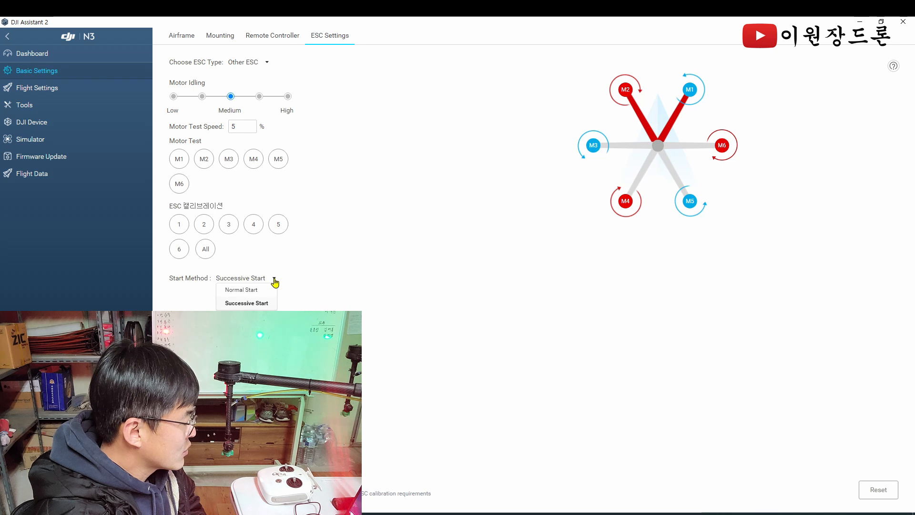
{"action": "left_click", "coordinate": [249, 290]}
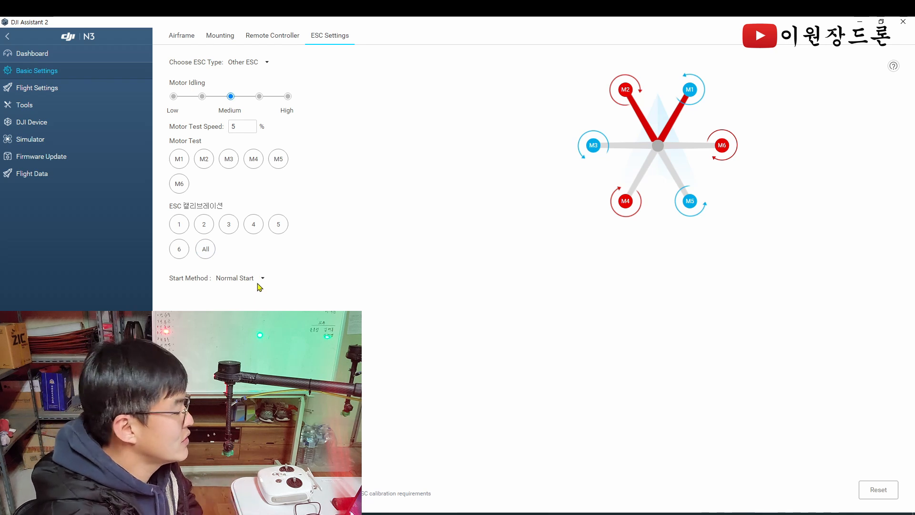
{"action": "left_click", "coordinate": [261, 281]}
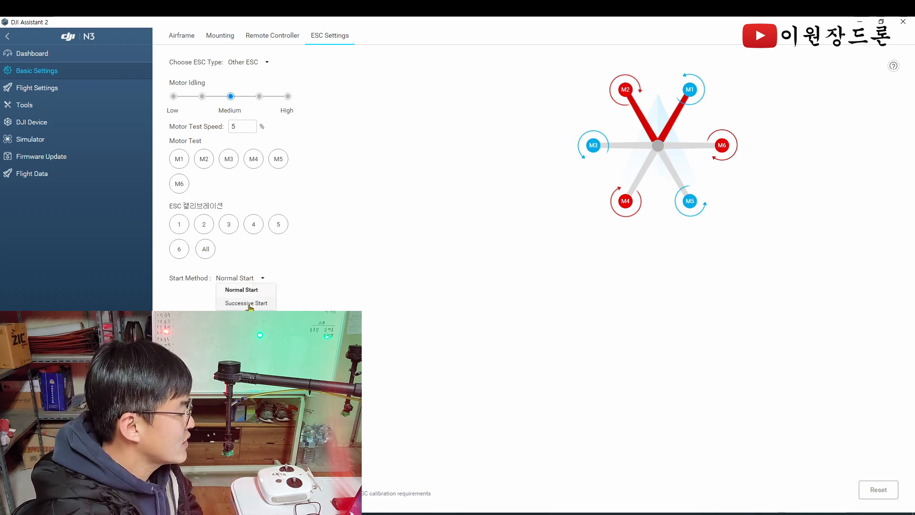
{"action": "left_click", "coordinate": [251, 303]}
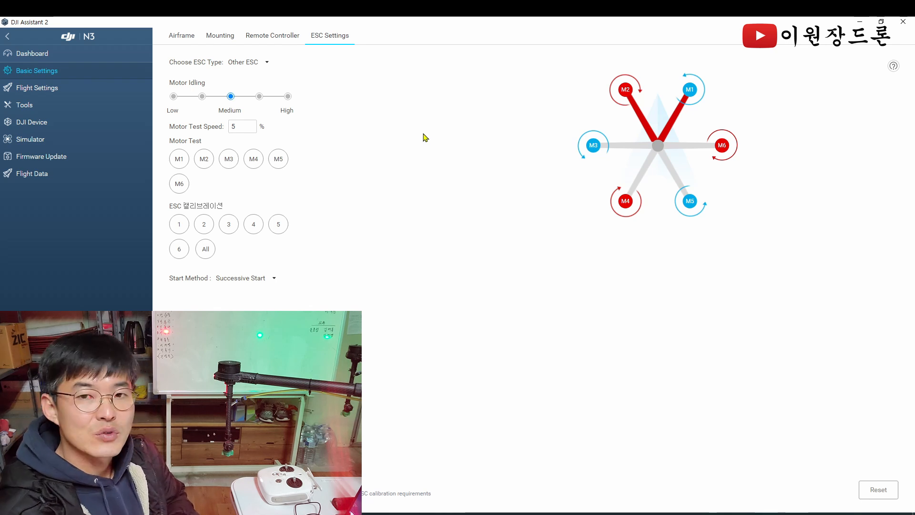
Step: Review the aircraft wheelbase options and basic gains in the flight settings, along with the control performance parameters in the Gain settings
{"action": "left_click", "coordinate": [20, 89]}
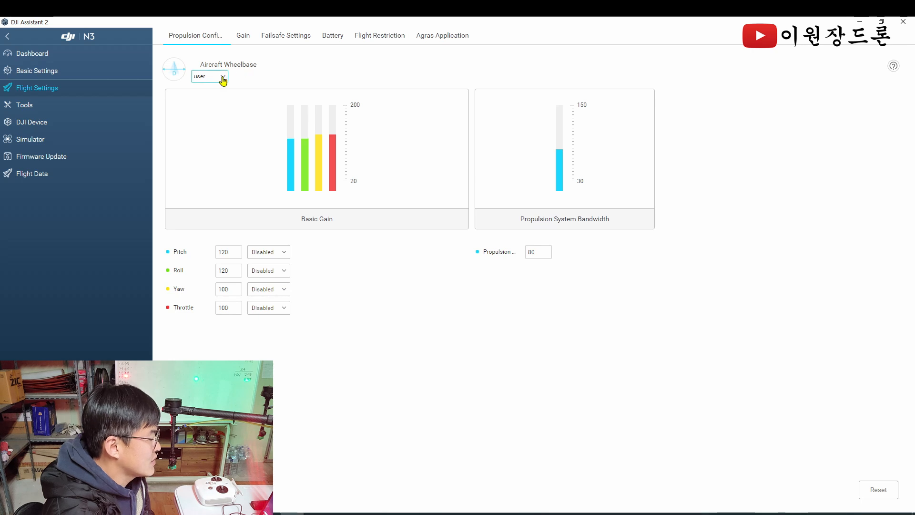
{"action": "left_click", "coordinate": [224, 80]}
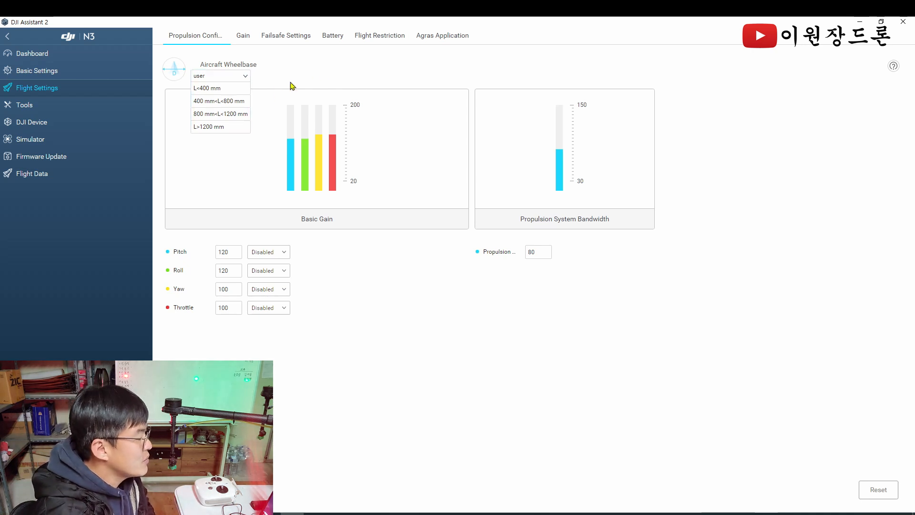
{"action": "left_click", "coordinate": [246, 76]}
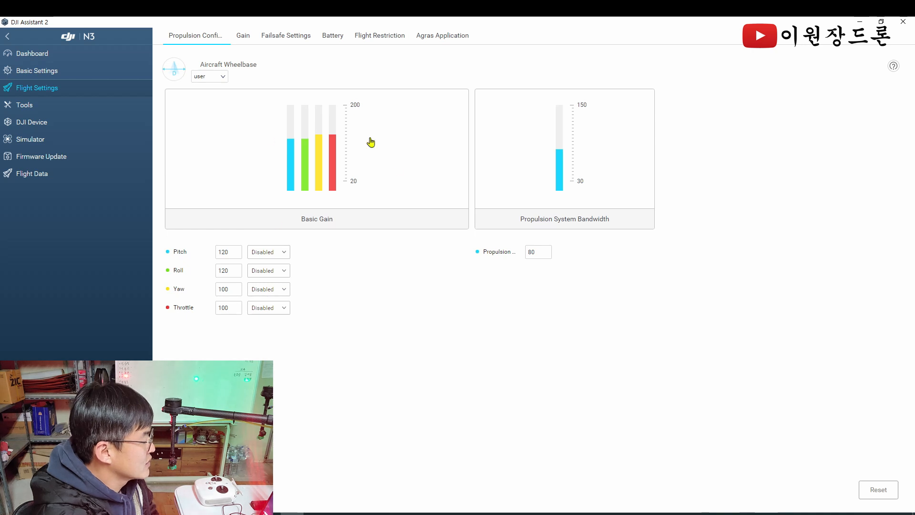
{"action": "left_click", "coordinate": [230, 256]}
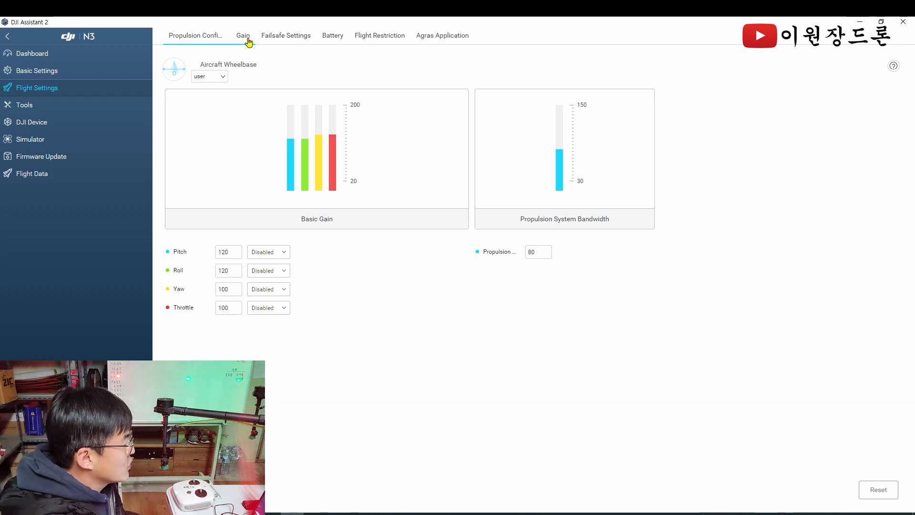
{"action": "left_click", "coordinate": [246, 40]}
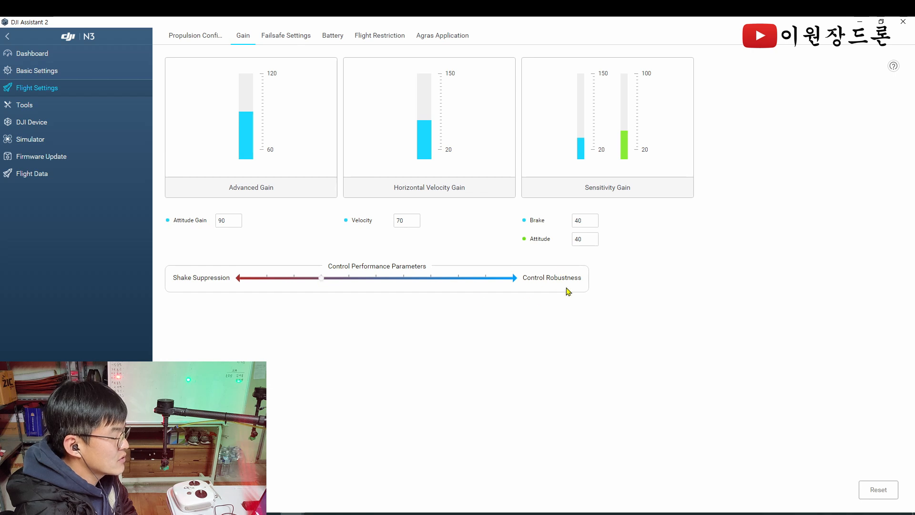
{"action": "mouse_move", "coordinate": [323, 280]}
{"action": "left_mouse_down"}
{"action": "mouse_move", "coordinate": [475, 280]}
{"action": "mouse_move", "coordinate": [306, 286]}
{"action": "mouse_move", "coordinate": [321, 285]}
{"action": "left_mouse_up"}
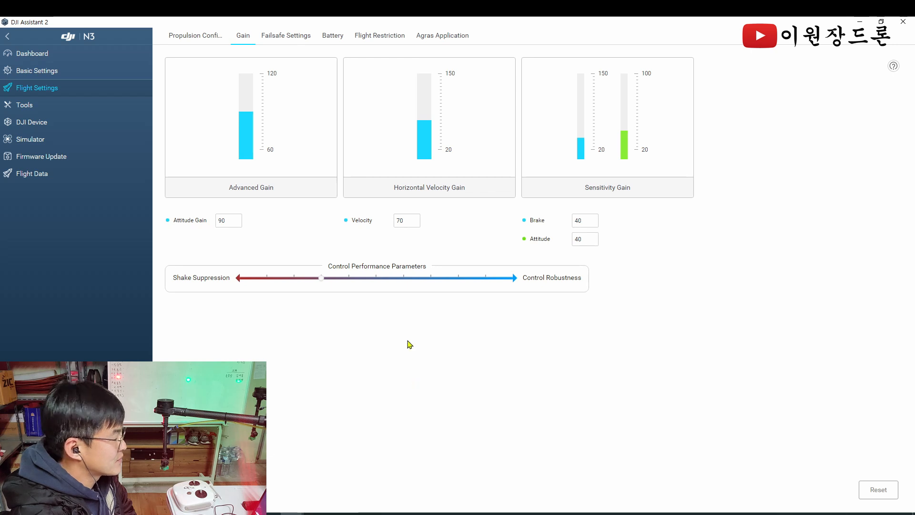
Step: Open the failsafe settings, try Landing and Return Home as the failsafe action, and set it to Hover
{"action": "left_click", "coordinate": [283, 37]}
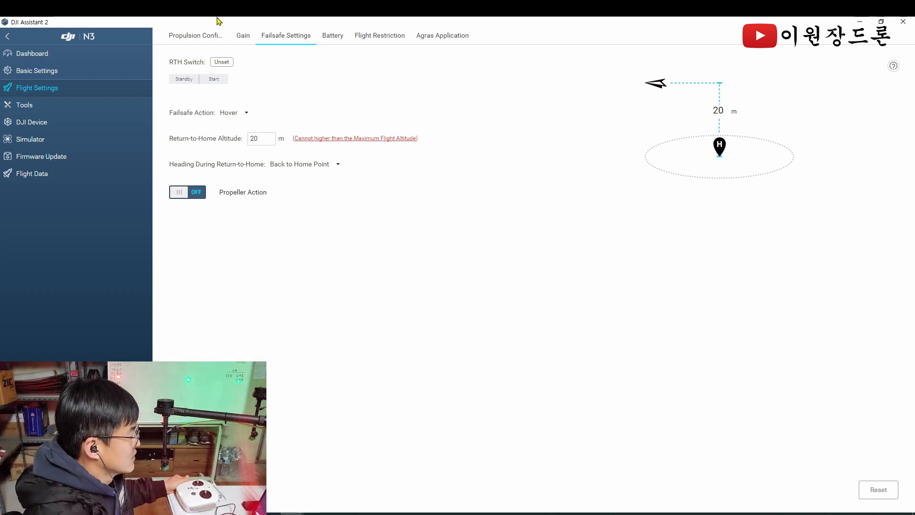
{"action": "left_click", "coordinate": [246, 116]}
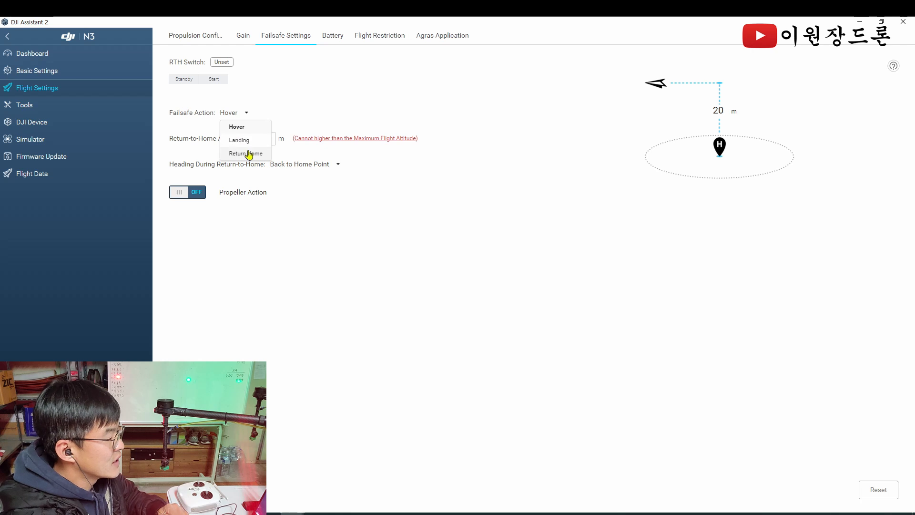
{"action": "left_click", "coordinate": [240, 140]}
{"action": "left_click", "coordinate": [251, 115]}
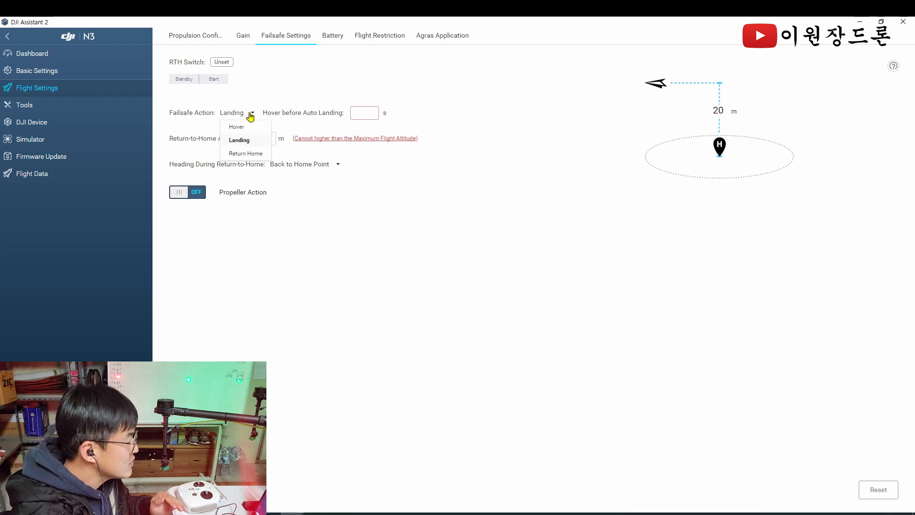
{"action": "left_click", "coordinate": [243, 155]}
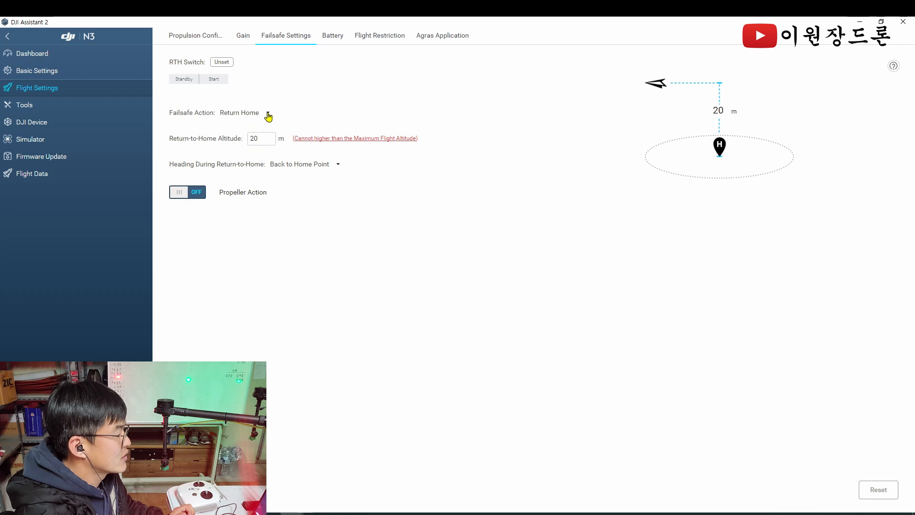
{"action": "left_click", "coordinate": [265, 115]}
{"action": "left_click", "coordinate": [240, 128]}
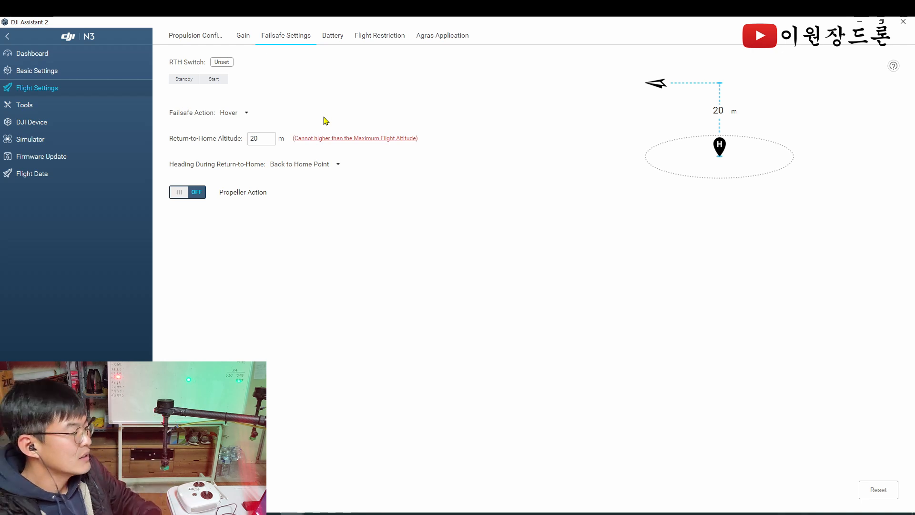
Step: Try the Landing failsafe action once more and return it to Hover
{"action": "left_click", "coordinate": [244, 114]}
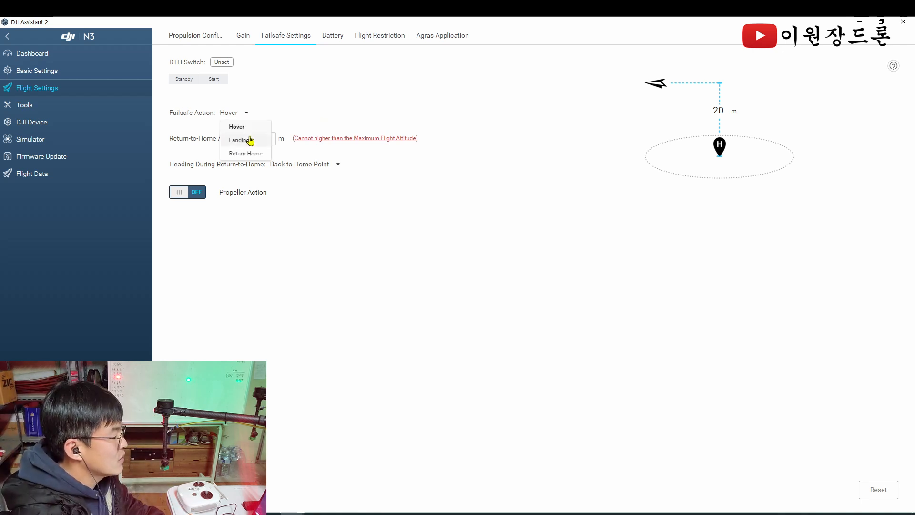
{"action": "left_click", "coordinate": [247, 139]}
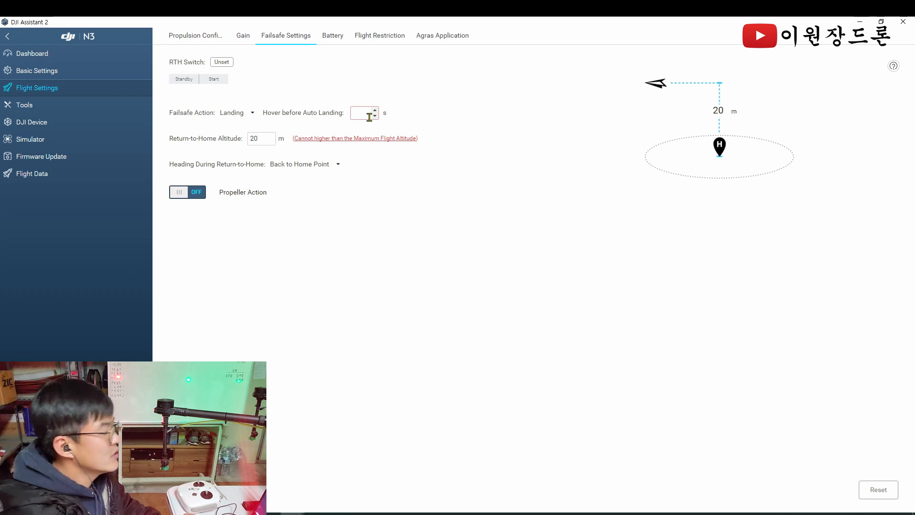
{"action": "left_click", "coordinate": [249, 116]}
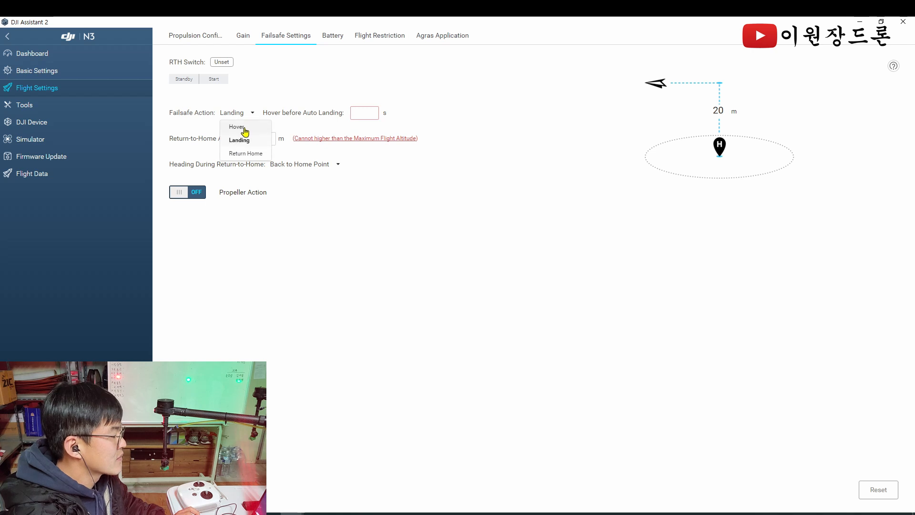
{"action": "left_click", "coordinate": [244, 129]}
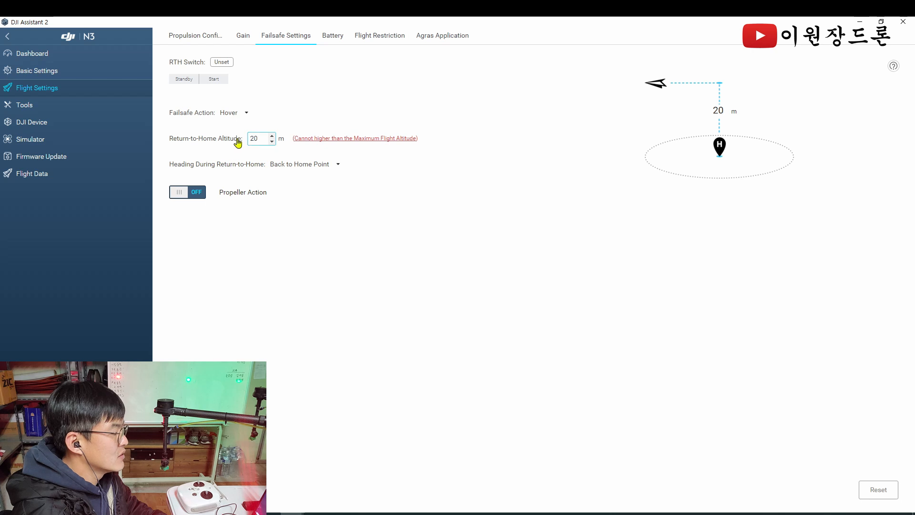
Step: Check the return-to-home altitude and the options for the heading during return-to-home, keeping Back to Home Point
{"action": "left_click_drag", "start_coordinate": [263, 138], "coordinate": [251, 138]}
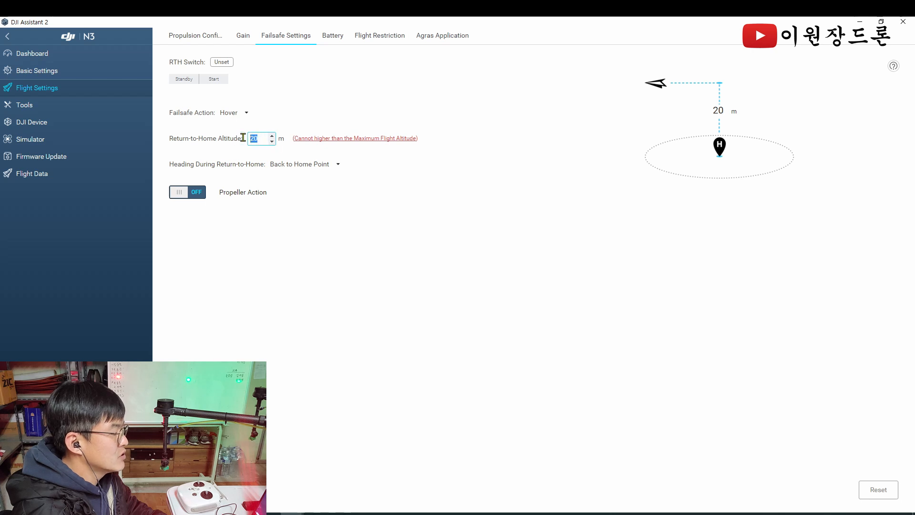
{"action": "left_click", "coordinate": [318, 151]}
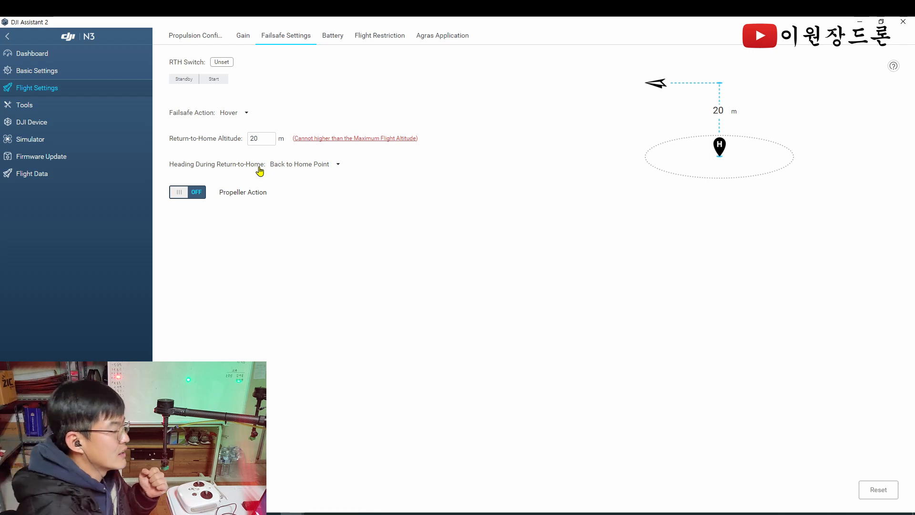
{"action": "left_click", "coordinate": [325, 166]}
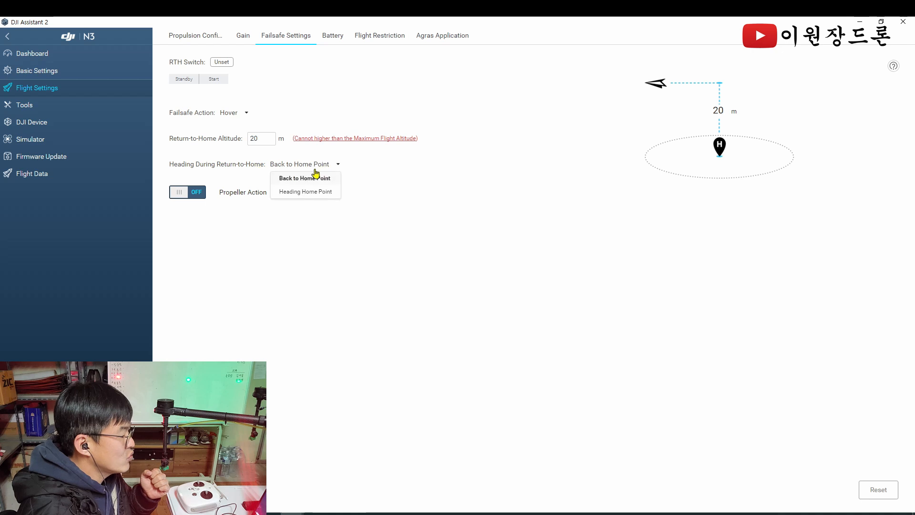
{"action": "left_click", "coordinate": [303, 179]}
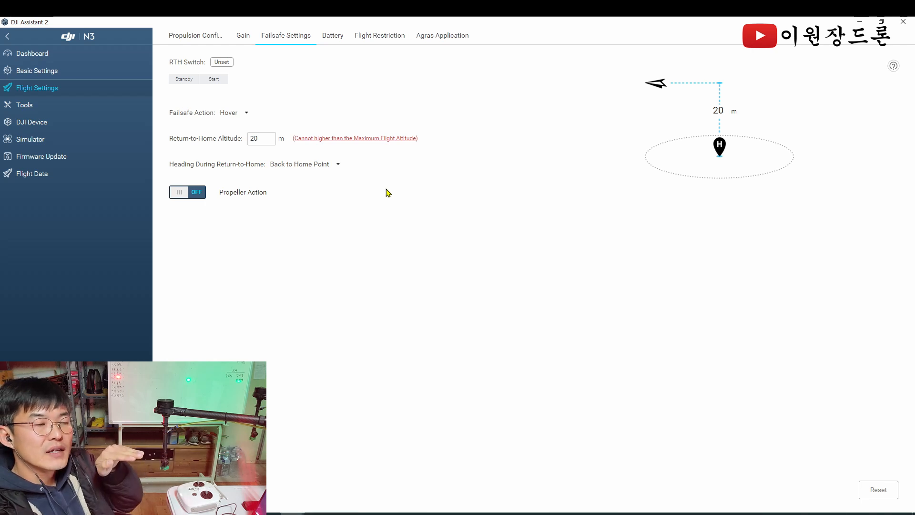
Step: Try Heading Home Point as the return heading and restore Back to Home Point, and switch Propeller Action on and off again
{"action": "left_click", "coordinate": [331, 167]}
{"action": "left_click", "coordinate": [324, 192]}
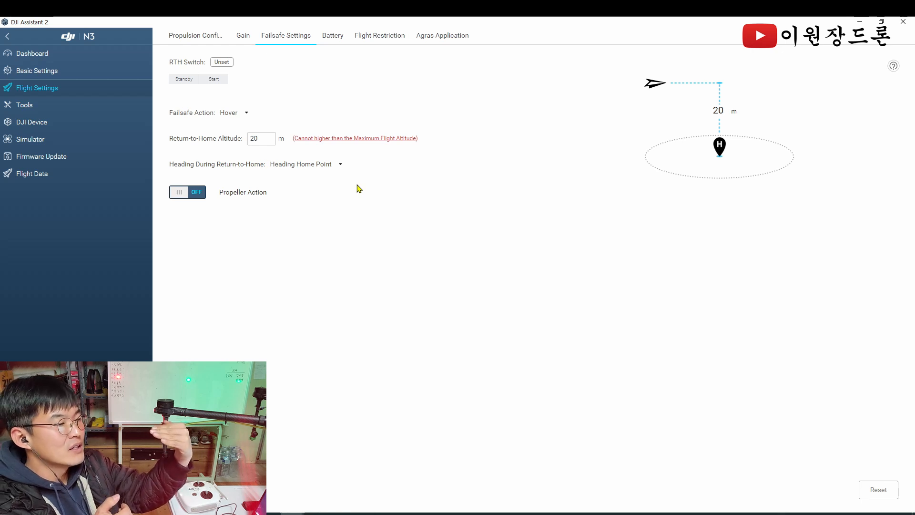
{"action": "left_click", "coordinate": [330, 167]}
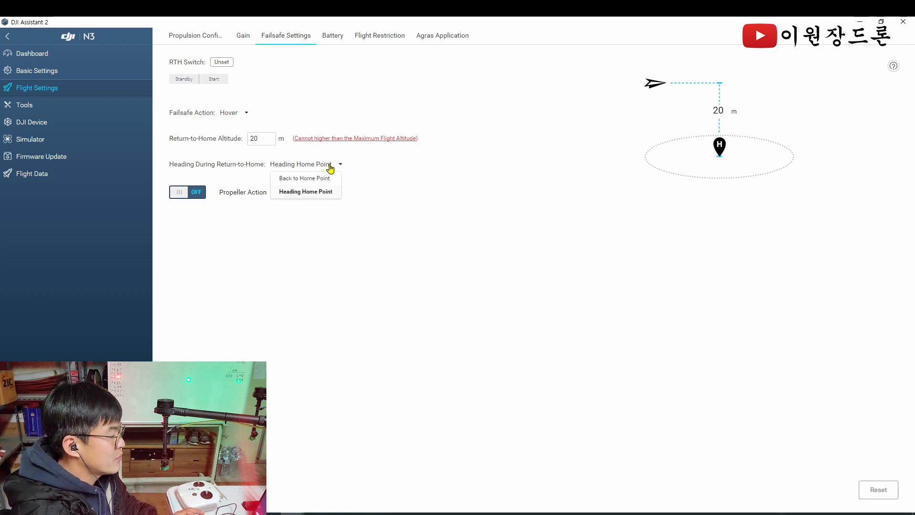
{"action": "left_click", "coordinate": [319, 180]}
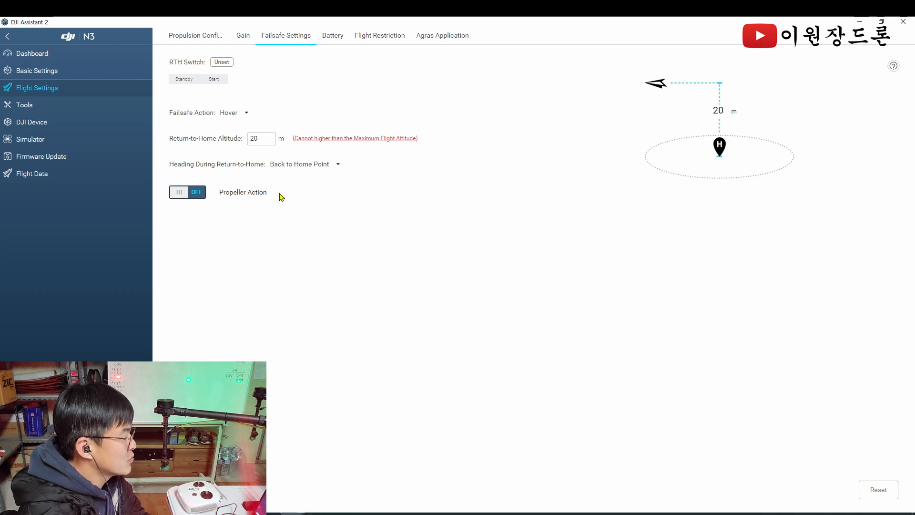
{"action": "left_click", "coordinate": [187, 195]}
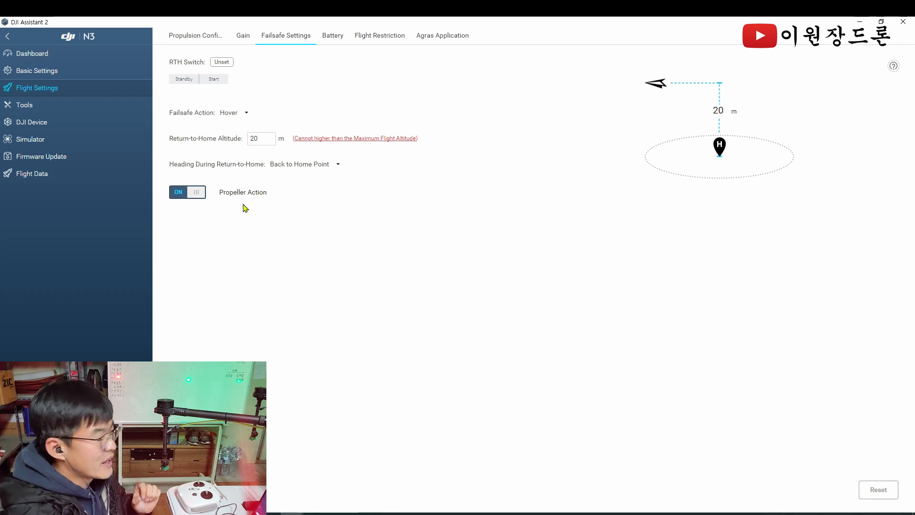
{"action": "left_click", "coordinate": [190, 197]}
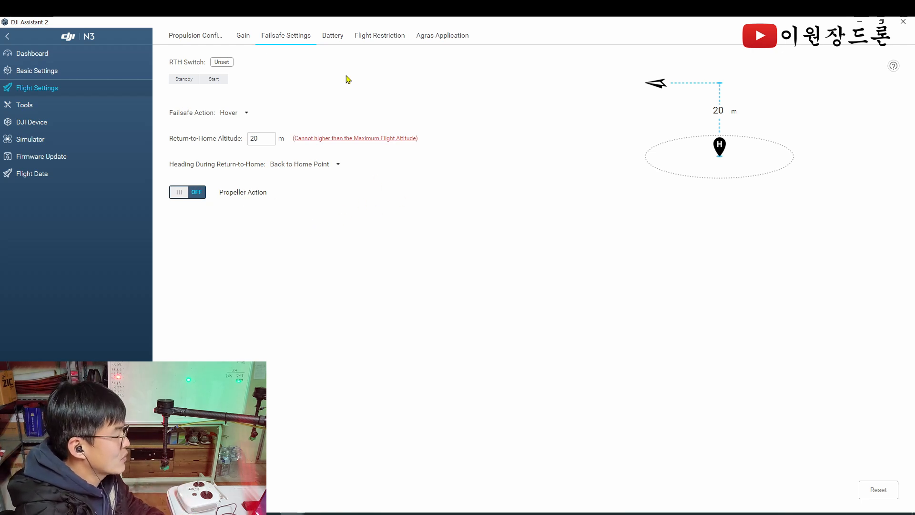
Step: Open the battery settings and select Non-DJI Battery as the battery type with 12S cells
{"action": "left_click", "coordinate": [337, 40]}
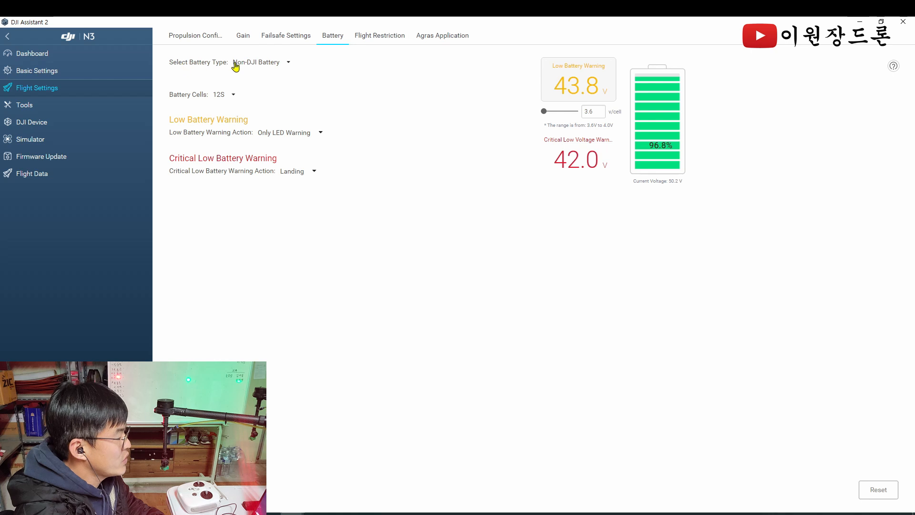
{"action": "left_click", "coordinate": [281, 63]}
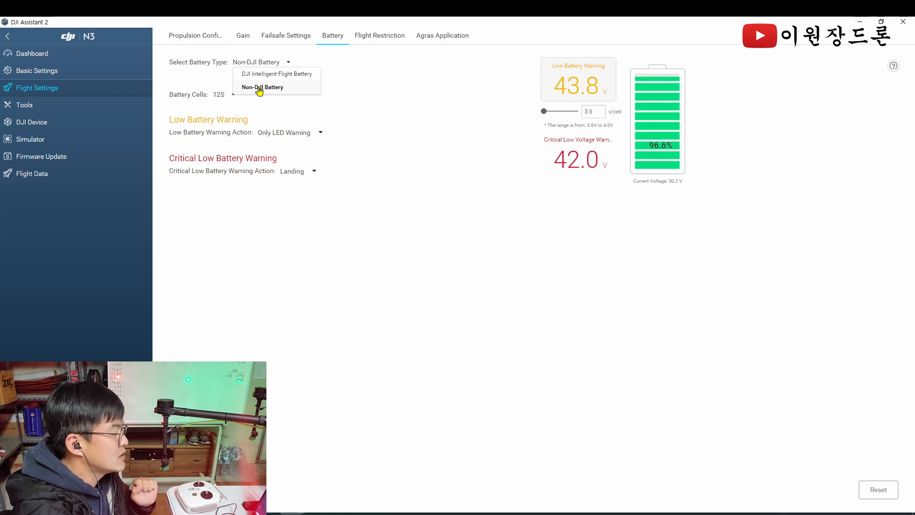
{"action": "left_click", "coordinate": [260, 91]}
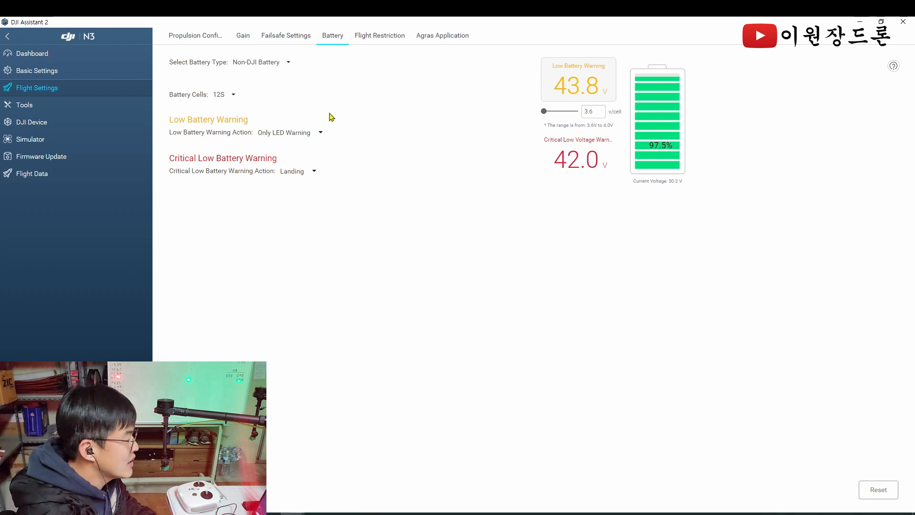
{"action": "left_click", "coordinate": [232, 95]}
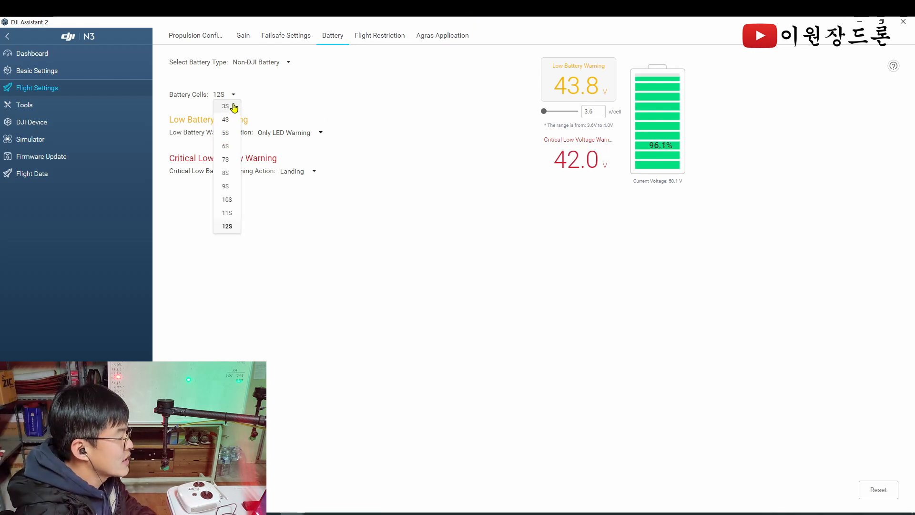
{"action": "left_click", "coordinate": [224, 233]}
{"action": "left_click", "coordinate": [233, 95]}
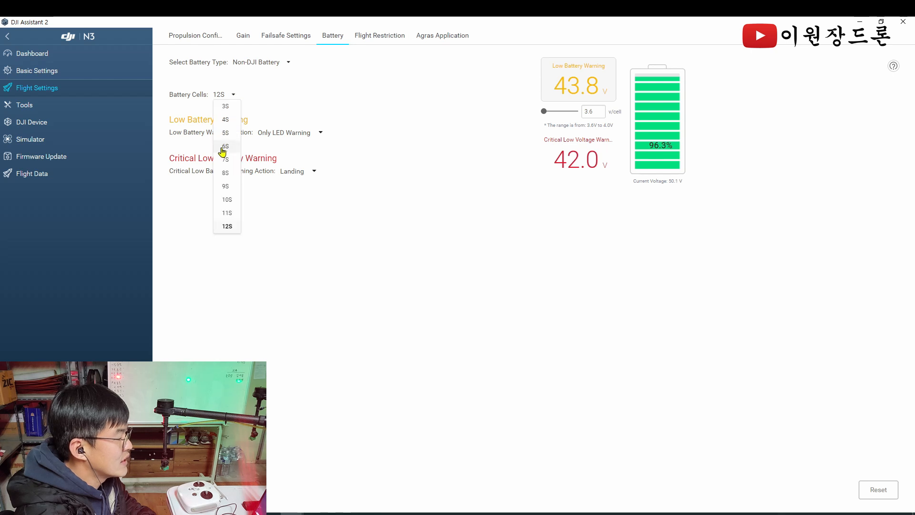
{"action": "left_click", "coordinate": [224, 227]}
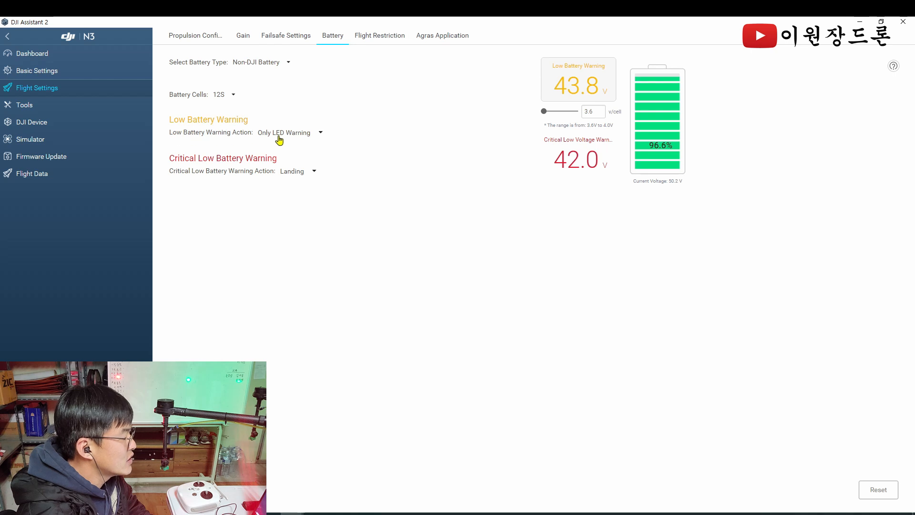
Step: Select Only LED Warning as the low battery warning action and Landing as the critical low battery warning action
{"action": "left_click", "coordinate": [315, 137]}
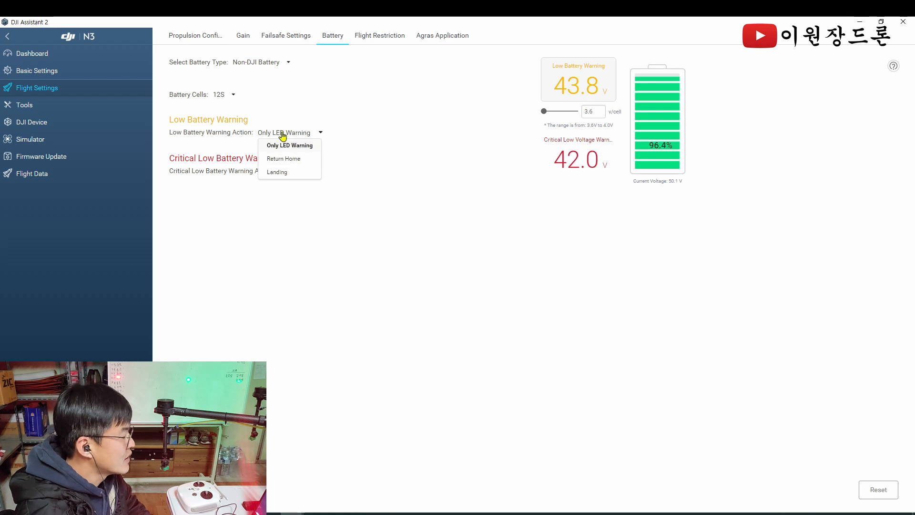
{"action": "left_click", "coordinate": [301, 146]}
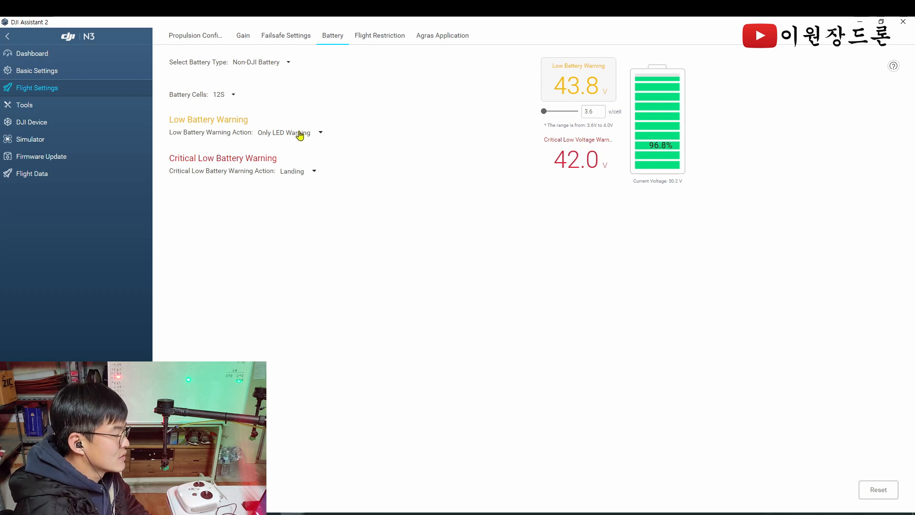
{"action": "left_click", "coordinate": [306, 177]}
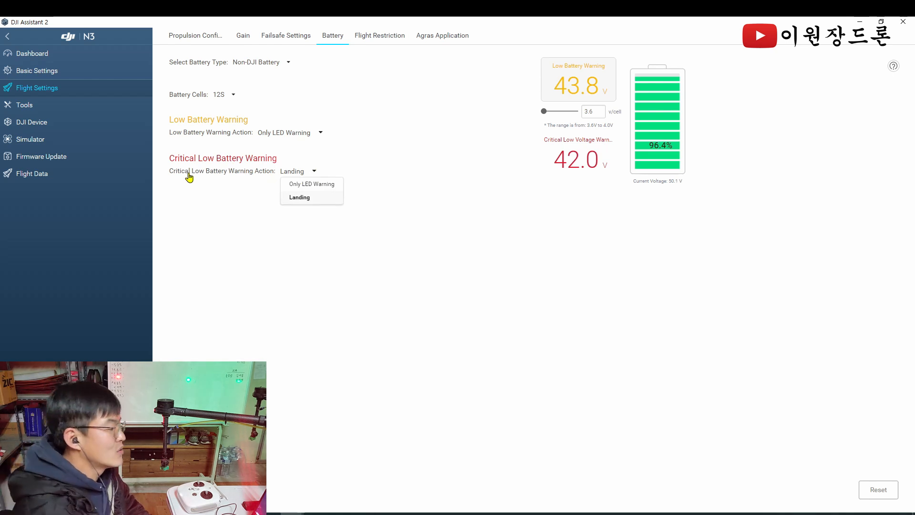
{"action": "left_click", "coordinate": [308, 189]}
{"action": "left_click", "coordinate": [317, 179]}
{"action": "left_click", "coordinate": [310, 203]}
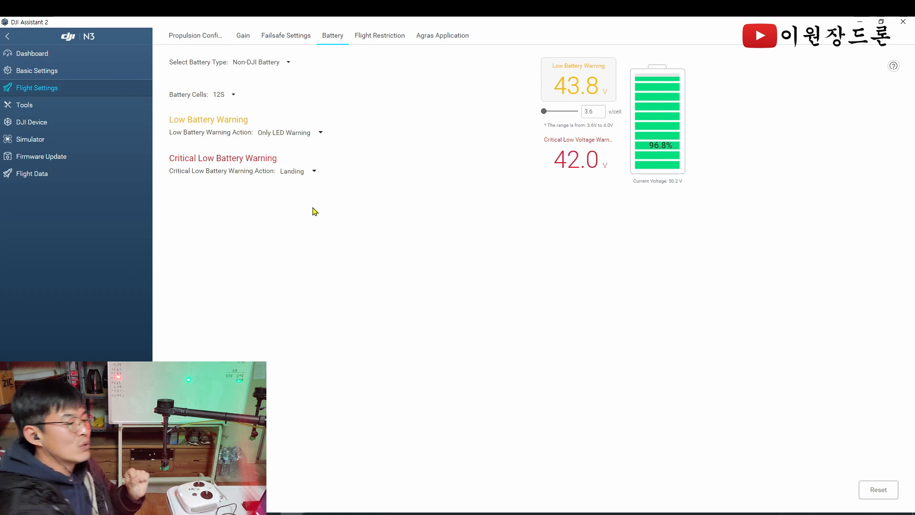
Step: Try Only LED Warning as the critical low battery warning action and restore Landing
{"action": "left_click", "coordinate": [307, 174]}
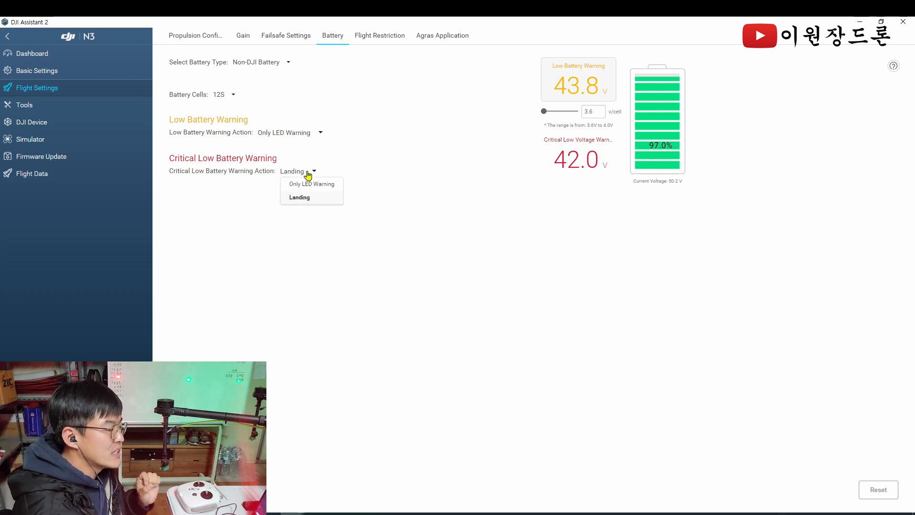
{"action": "left_click", "coordinate": [308, 174]}
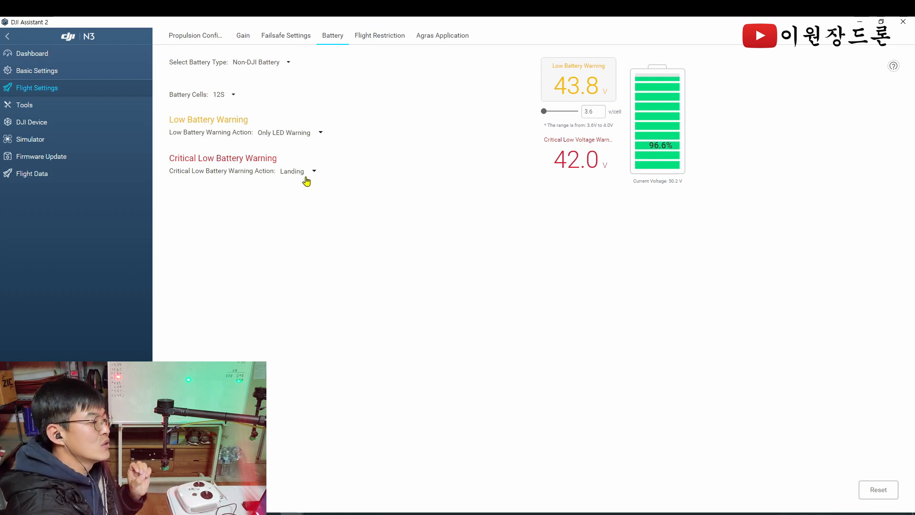
{"action": "left_click", "coordinate": [310, 173]}
{"action": "left_click", "coordinate": [307, 185]}
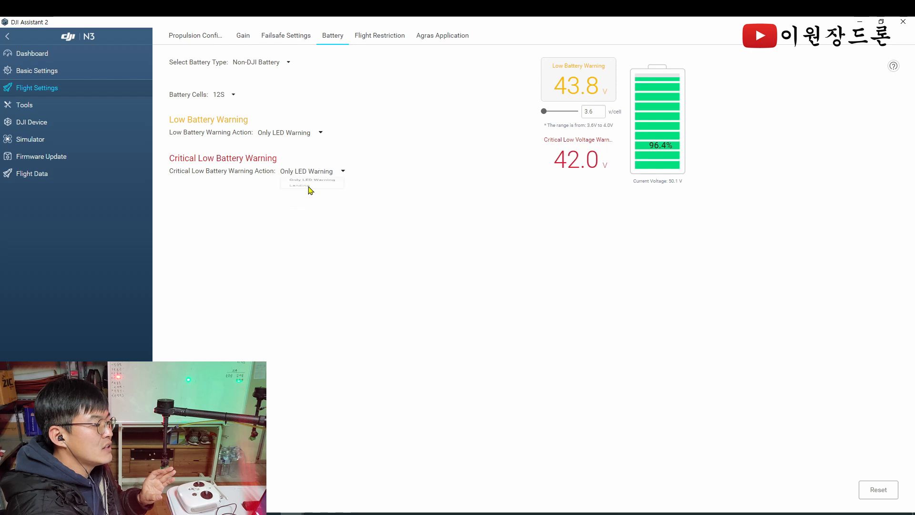
{"action": "left_click", "coordinate": [327, 178]}
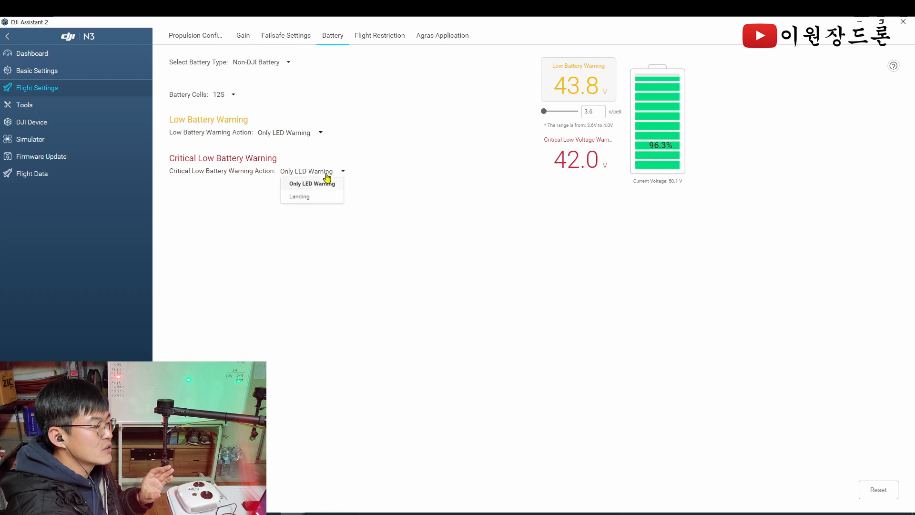
{"action": "left_click", "coordinate": [302, 197]}
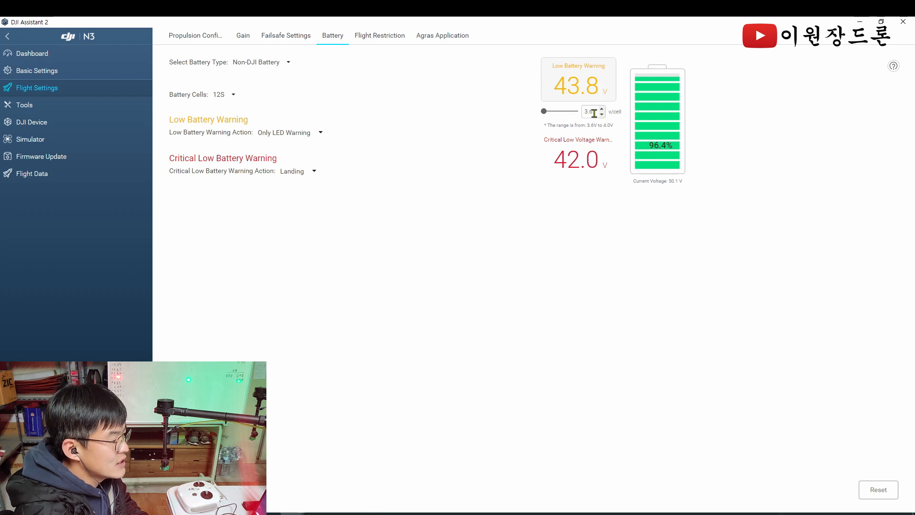
Step: Examine the per-cell voltage thresholds for the low battery and critical low voltage warnings
{"action": "left_click", "coordinate": [596, 112]}
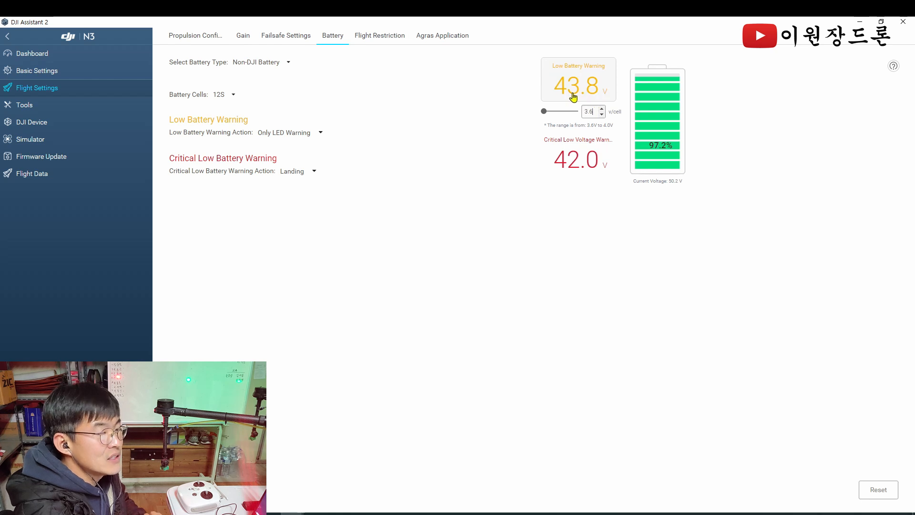
{"action": "left_click", "coordinate": [587, 159]}
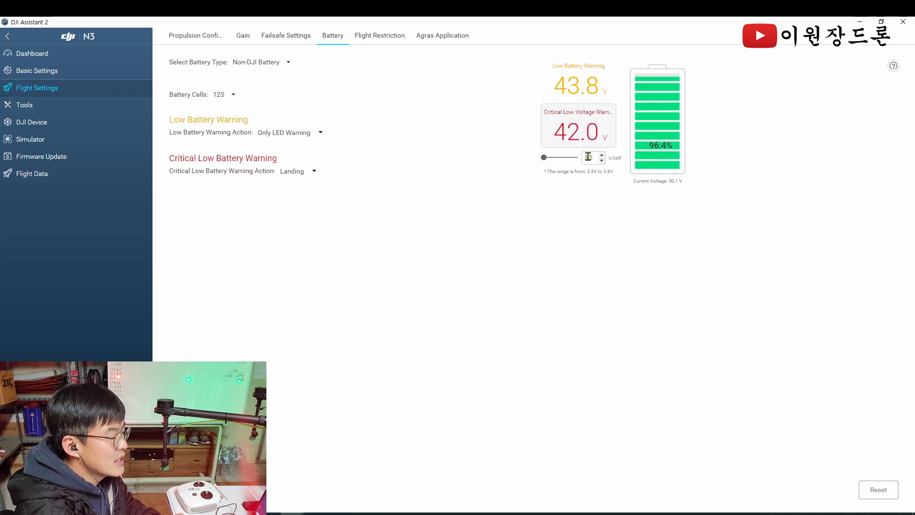
{"action": "left_click_drag", "start_coordinate": [597, 158], "coordinate": [579, 158]}
{"action": "left_click", "coordinate": [602, 191]}
{"action": "left_click", "coordinate": [595, 219]}
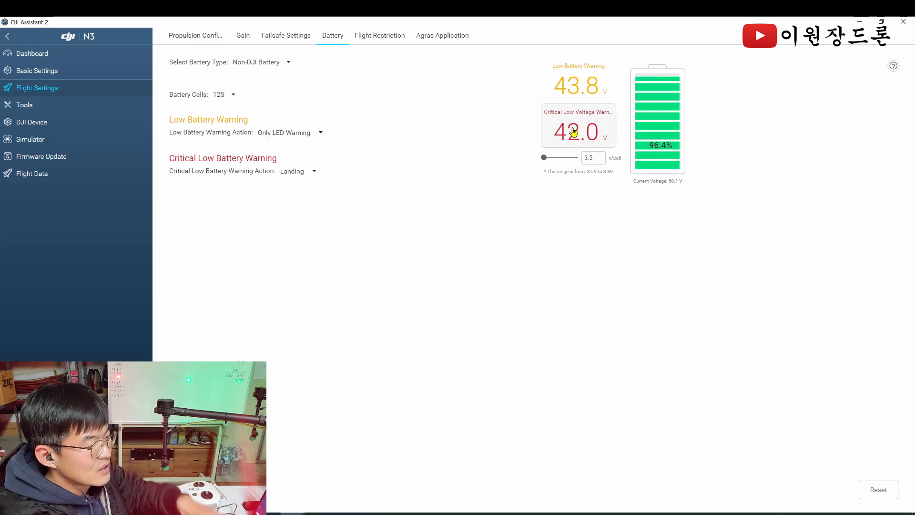
Step: Try 3.7 V per cell as the low battery warning threshold and set it to 3.6 V per cell
{"action": "left_click", "coordinate": [586, 95]}
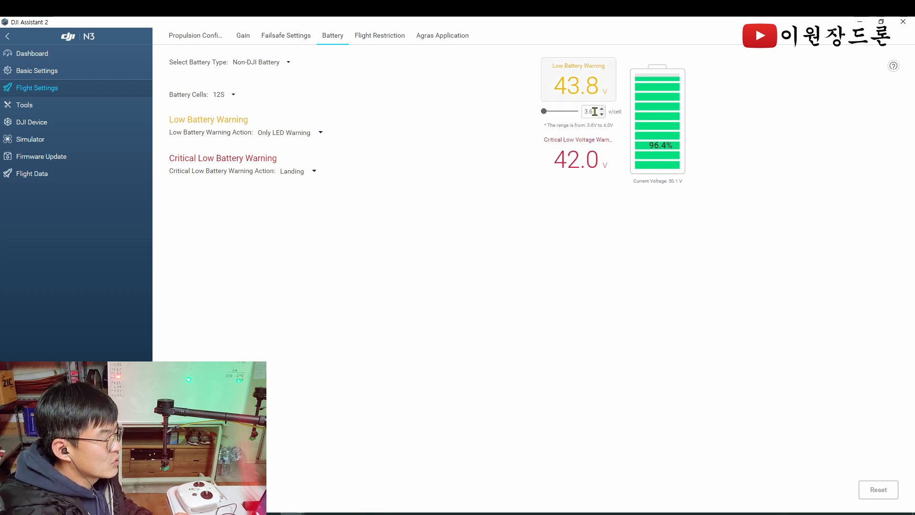
{"action": "left_click_drag", "start_coordinate": [595, 112], "coordinate": [578, 111]}
{"action": "type", "text": "3.7"}
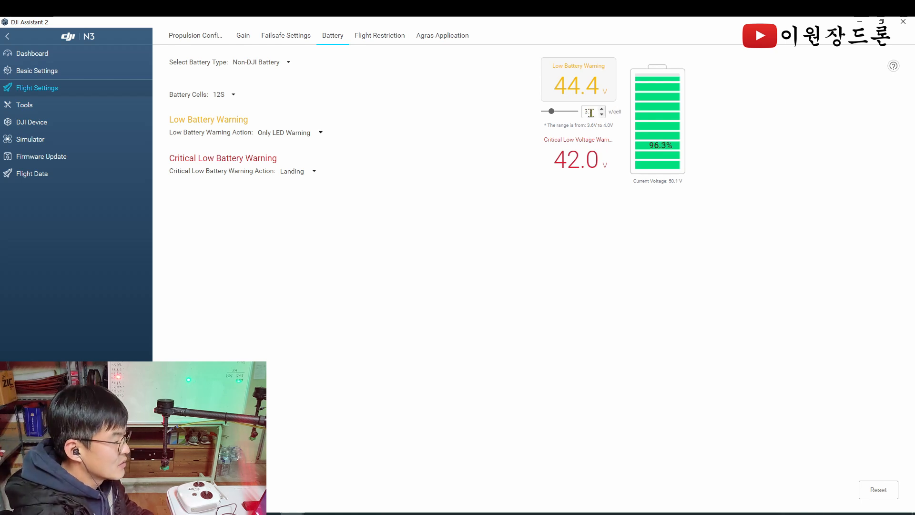
{"action": "left_click_drag", "start_coordinate": [591, 112], "coordinate": [565, 112]}
{"action": "type", "text": "3"}
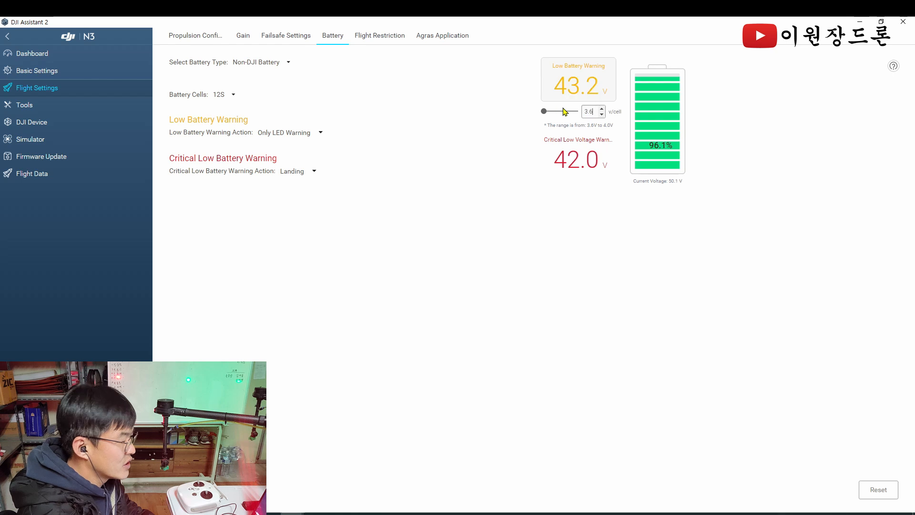
{"action": "left_click", "coordinate": [552, 245]}
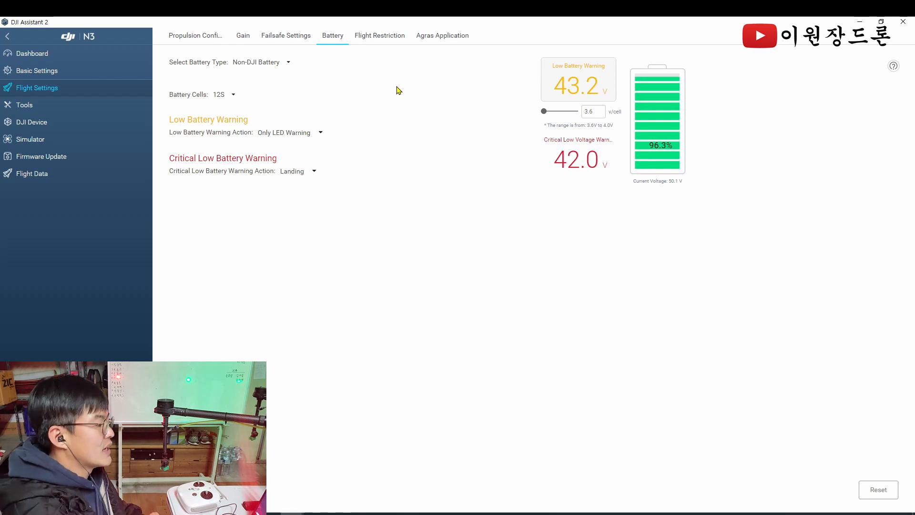
Step: Open the flight restriction settings and set the maximum flight altitude to 50 m
{"action": "left_click", "coordinate": [382, 44]}
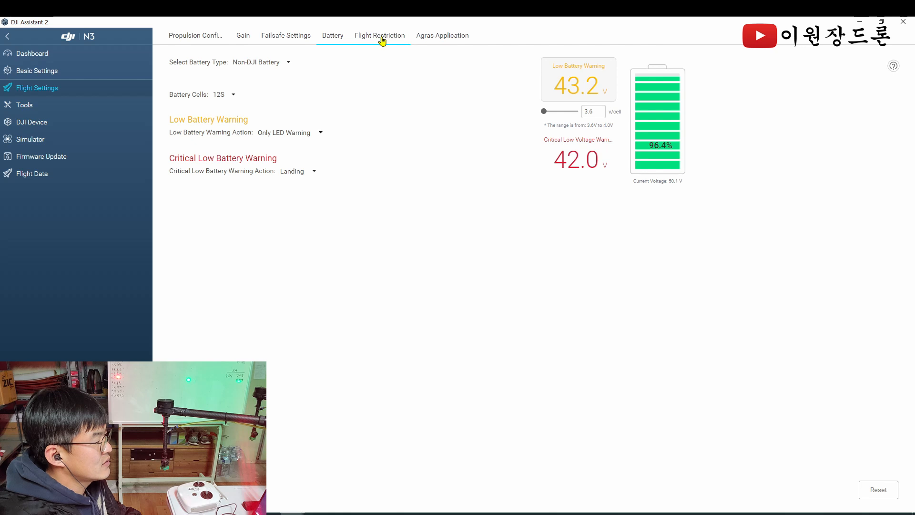
{"action": "left_click", "coordinate": [382, 41]}
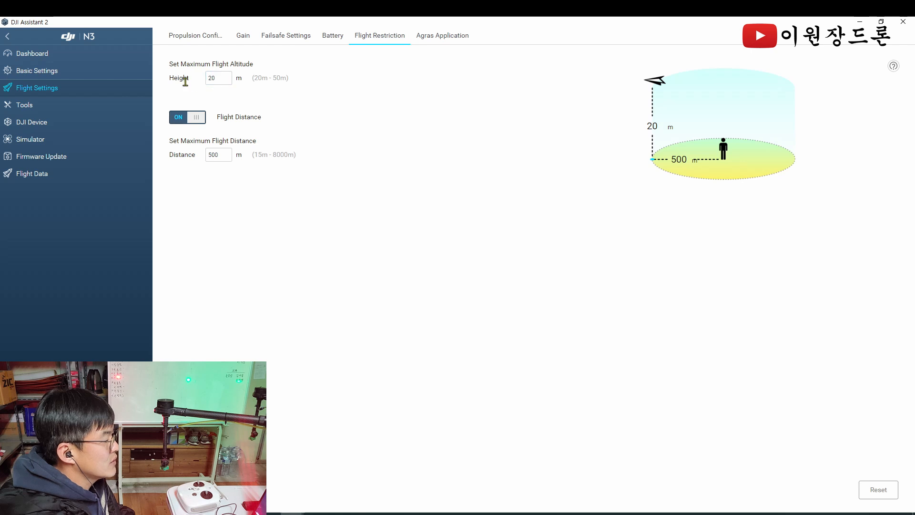
{"action": "double_click", "coordinate": [213, 78]}
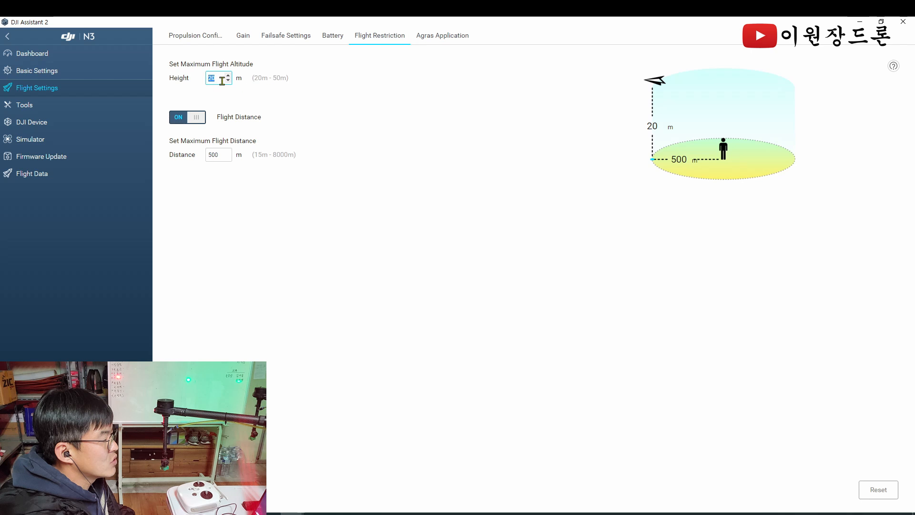
{"action": "left_click_drag", "start_coordinate": [214, 76], "coordinate": [206, 75]}
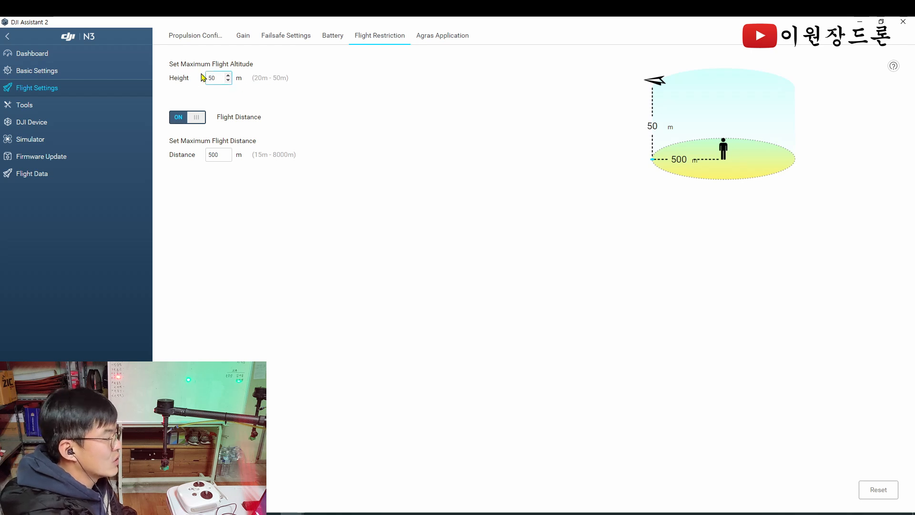
Step: Enter 50 m as the maximum flight height
{"action": "type", "text": "50"}
{"action": "left_click", "coordinate": [310, 88]}
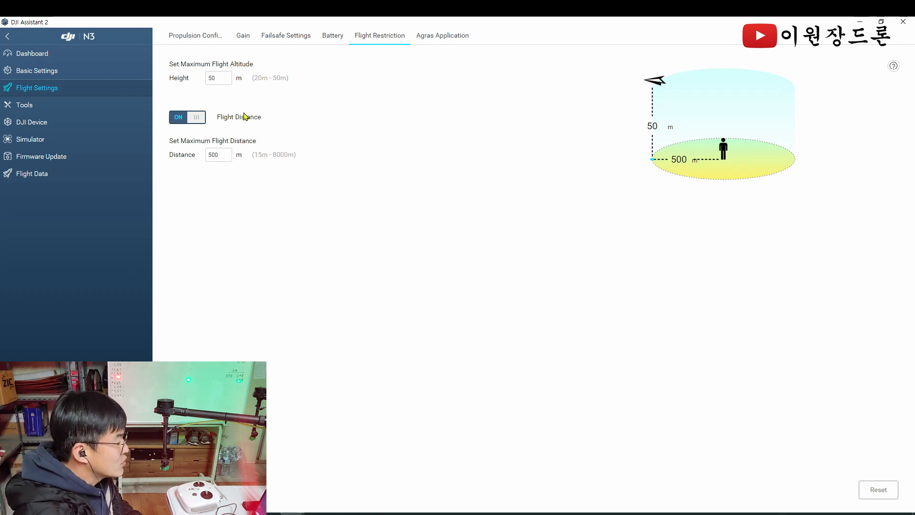
Step: Try turning the flight distance limit off, switch it back on, and check the maximum distance value
{"action": "left_click", "coordinate": [194, 118]}
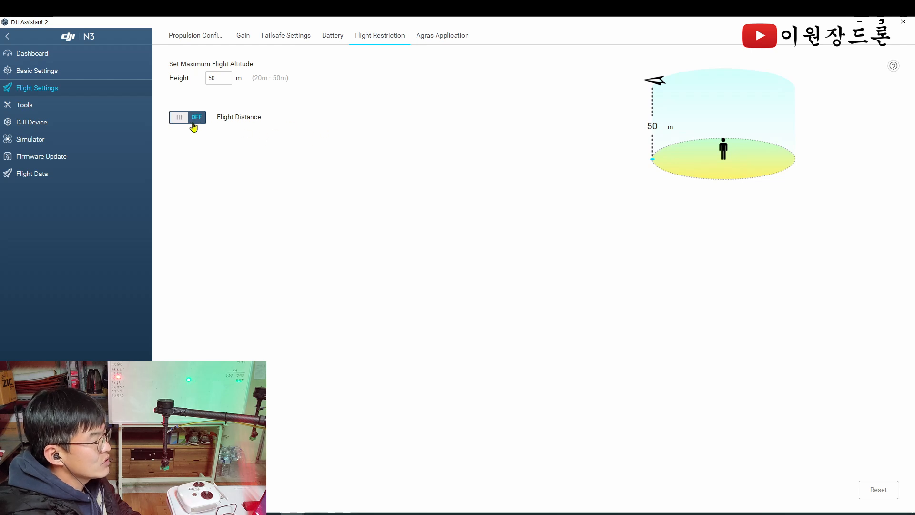
{"action": "left_click", "coordinate": [194, 121]}
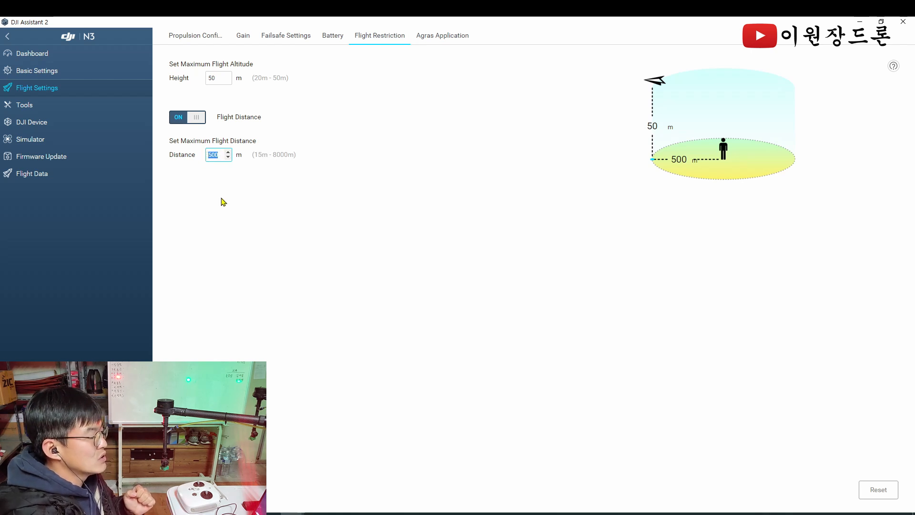
{"action": "left_click", "coordinate": [219, 153]}
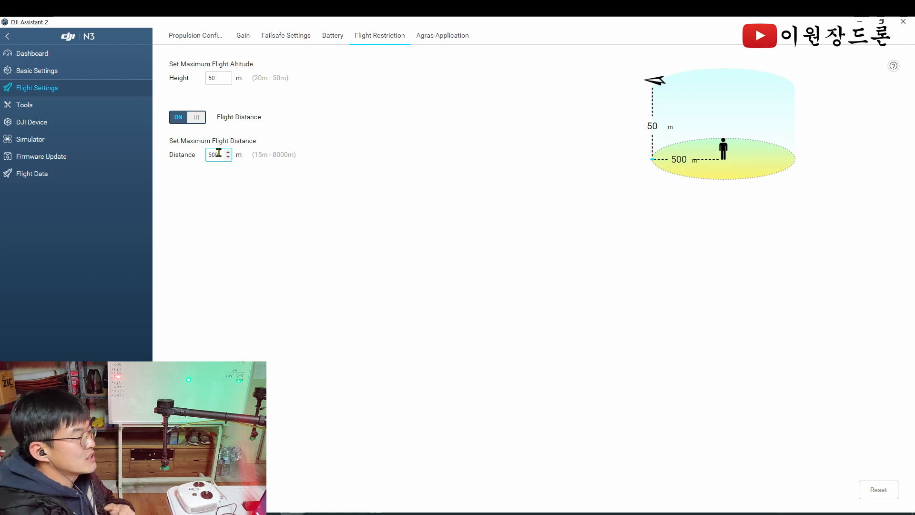
{"action": "left_click", "coordinate": [223, 164]}
{"action": "left_click", "coordinate": [221, 154]}
{"action": "left_click_drag", "start_coordinate": [219, 154], "coordinate": [193, 156]}
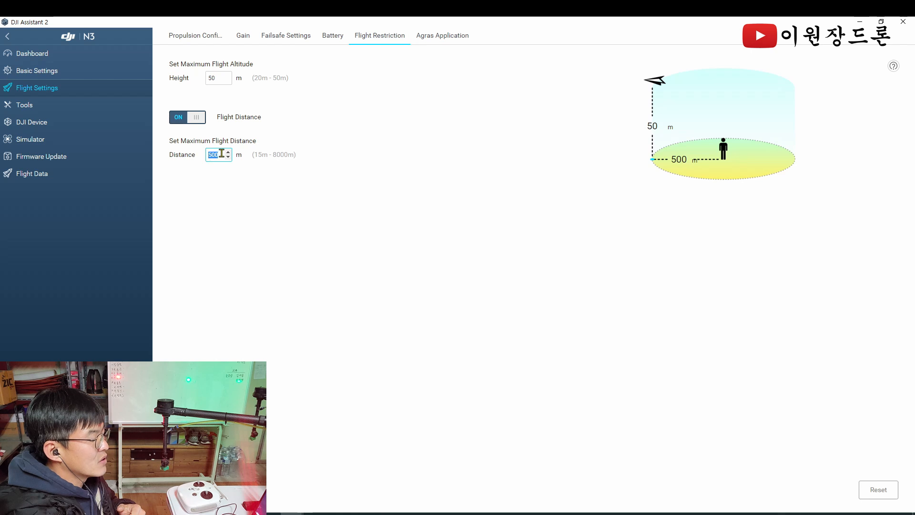
{"action": "left_click", "coordinate": [250, 217]}
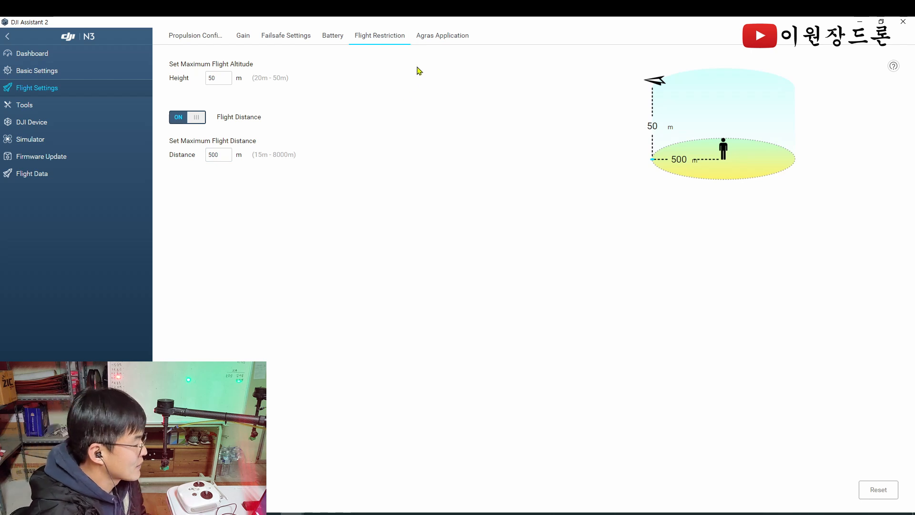
Step: Open the Agras Application settings and set the operation interval to 4 m
{"action": "left_click", "coordinate": [437, 39]}
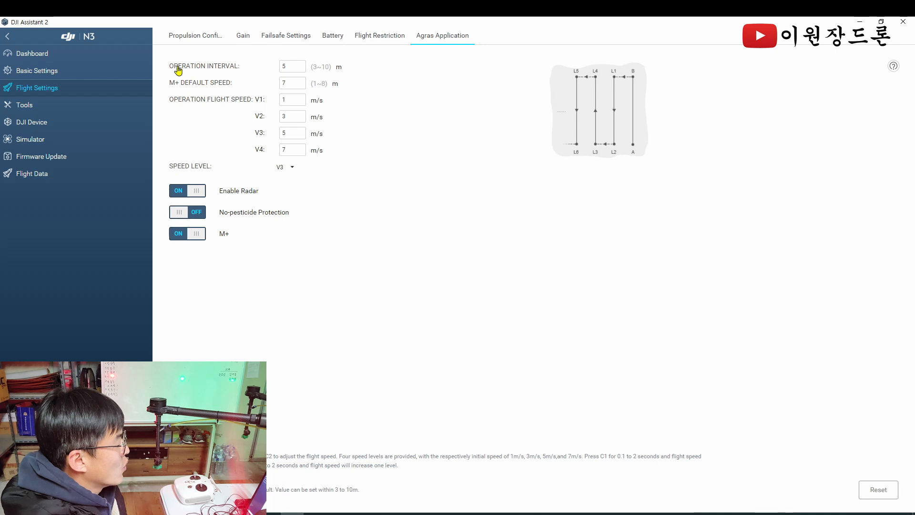
{"action": "double_click", "coordinate": [284, 66]}
{"action": "type", "text": "4"}
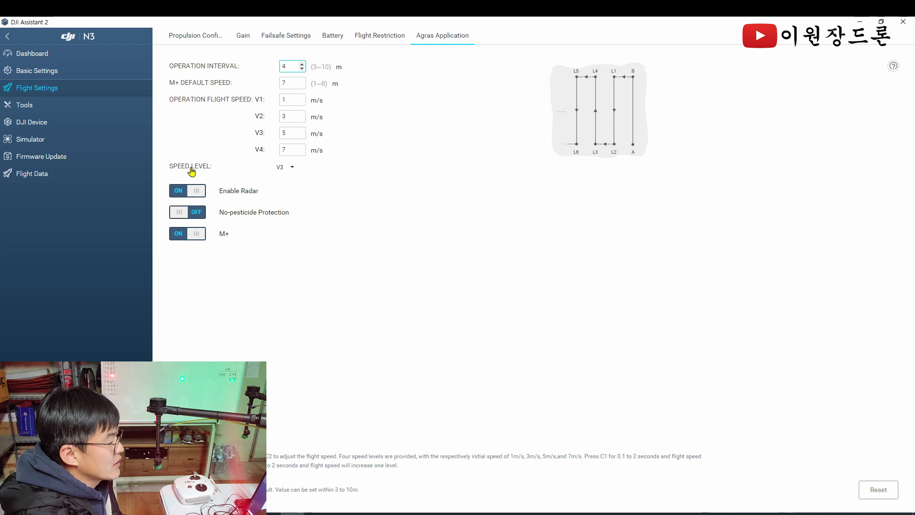
Step: Reselect V3 as the speed level and switch M+ off and back on
{"action": "left_click", "coordinate": [292, 167]}
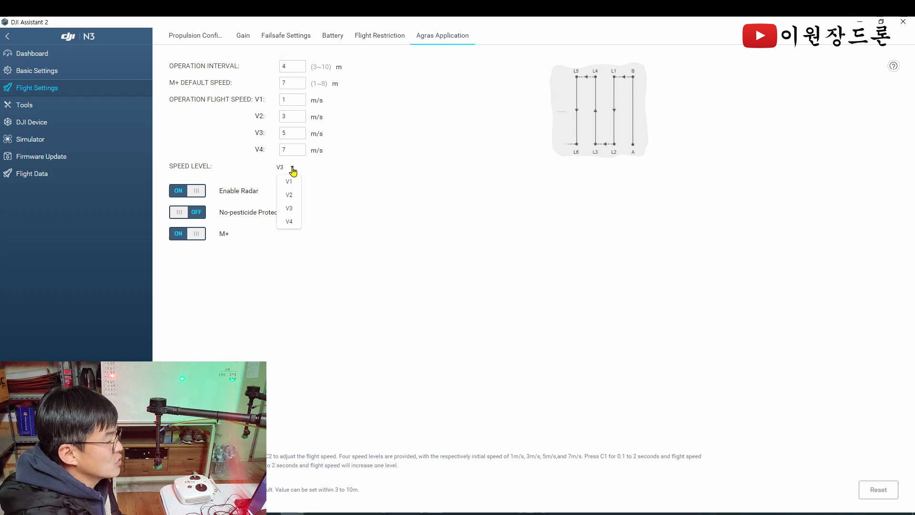
{"action": "left_click", "coordinate": [289, 210]}
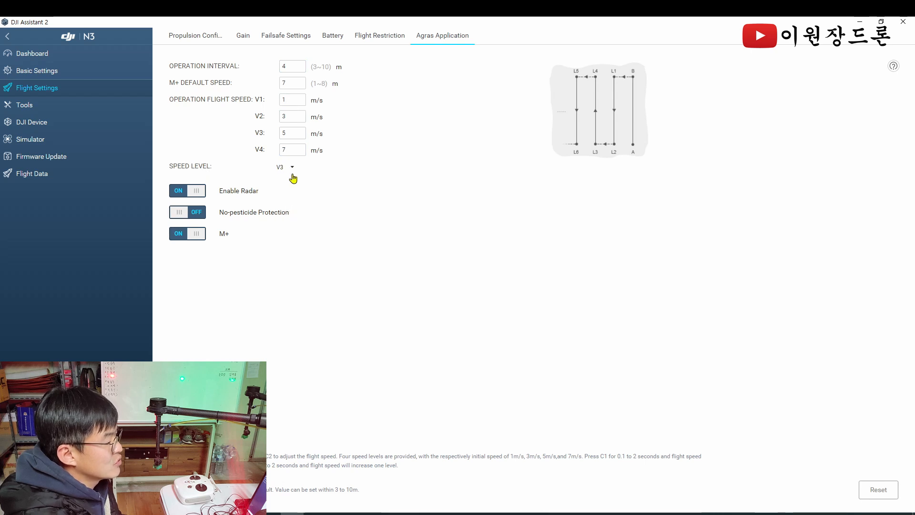
{"action": "left_click", "coordinate": [282, 135]}
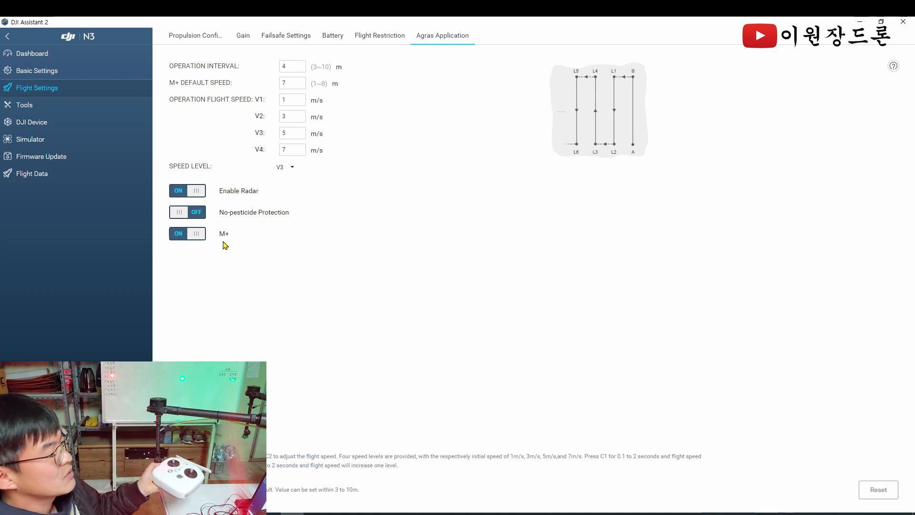
{"action": "left_click", "coordinate": [193, 236]}
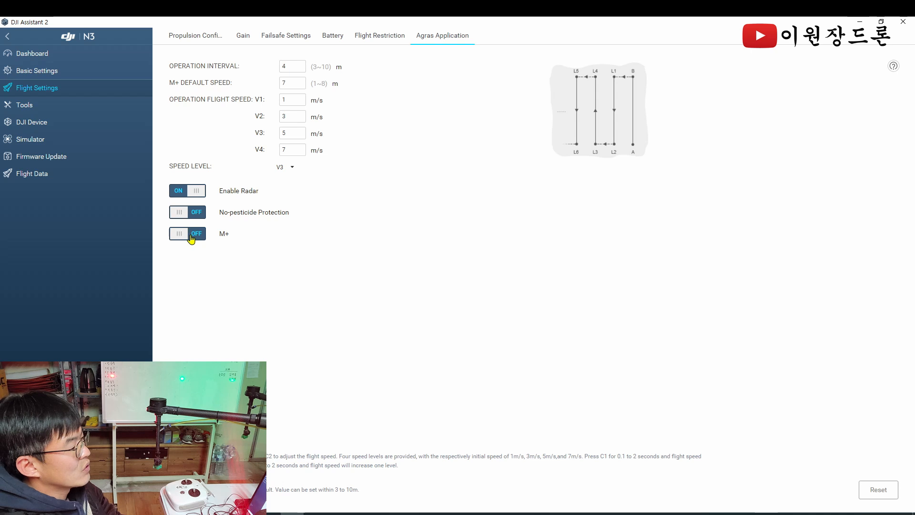
{"action": "left_click", "coordinate": [192, 237]}
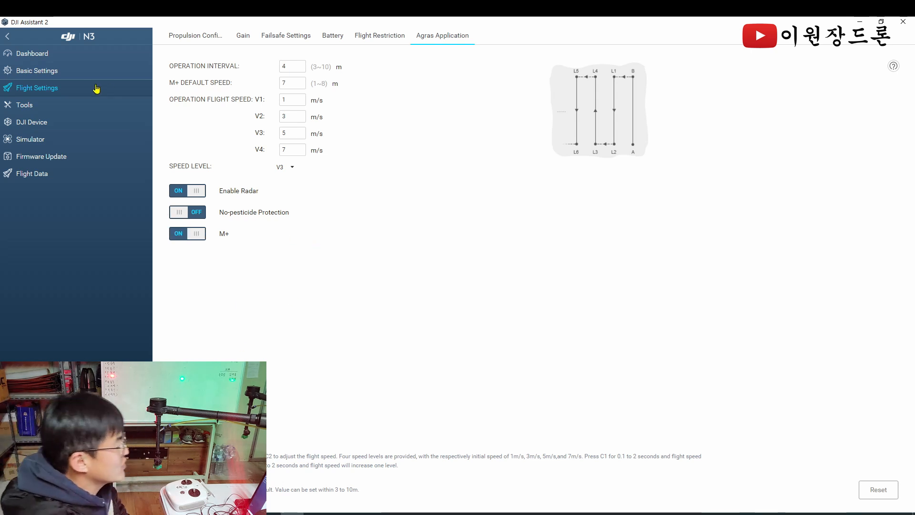
Step: Open the N3 flight controller's IMU status in the tools topology and run an IMU calibration
{"action": "left_click", "coordinate": [20, 106]}
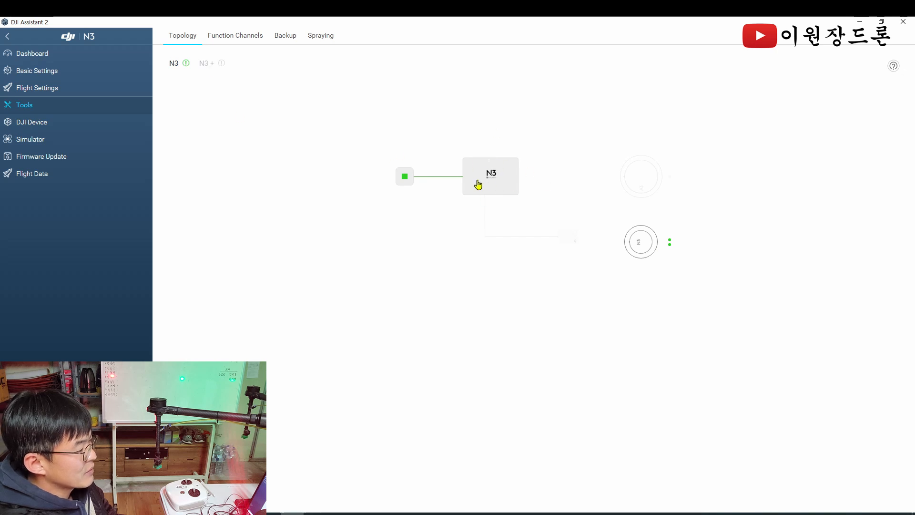
{"action": "left_click", "coordinate": [495, 185]}
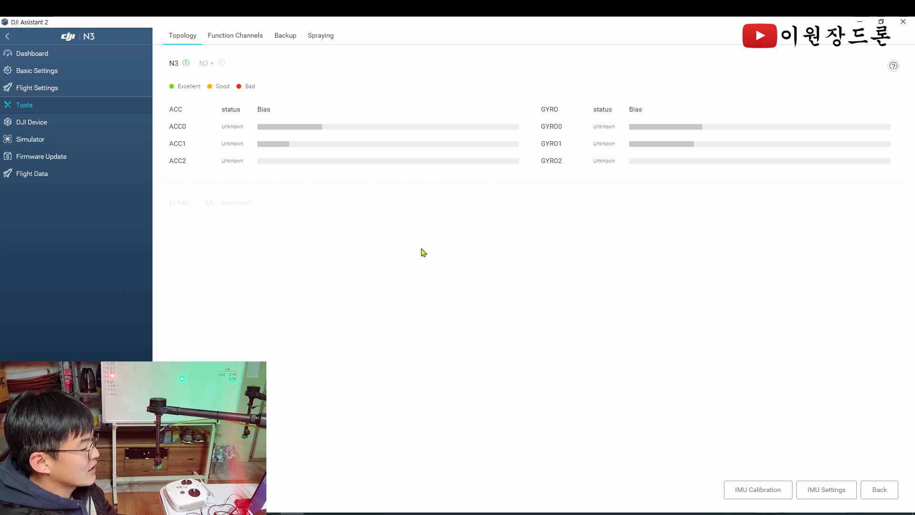
{"action": "left_click", "coordinate": [757, 495]}
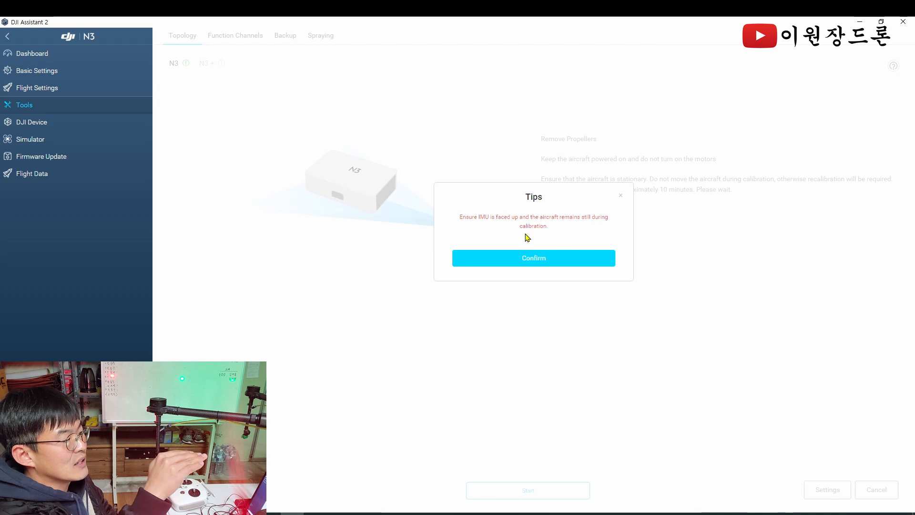
{"action": "left_click", "coordinate": [538, 260]}
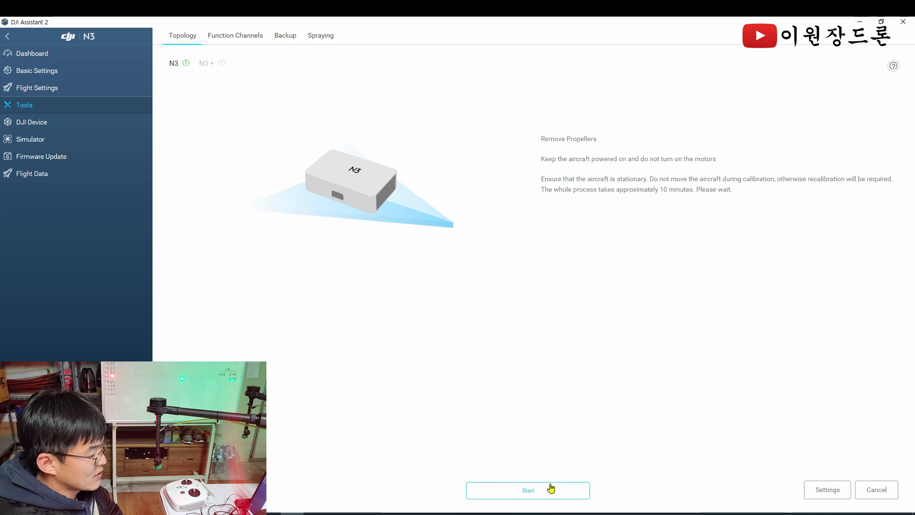
{"action": "left_click", "coordinate": [530, 493]}
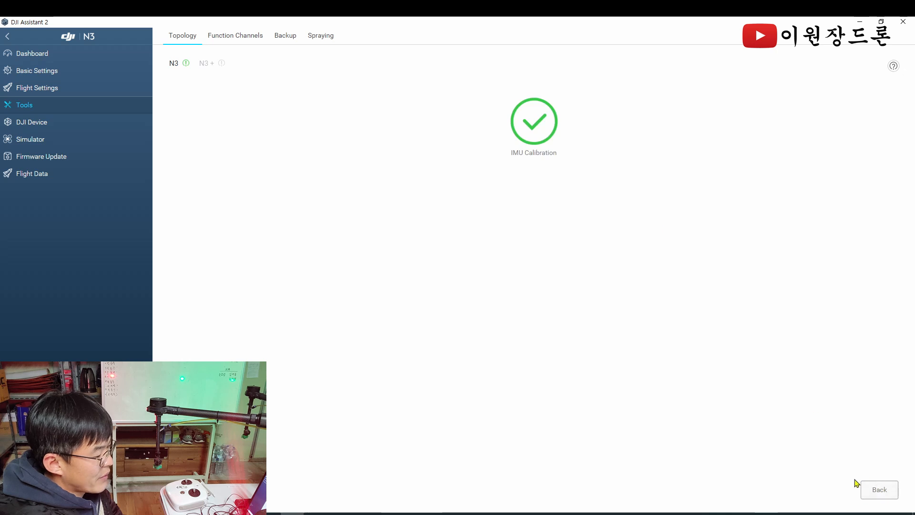
{"action": "left_click", "coordinate": [880, 491]}
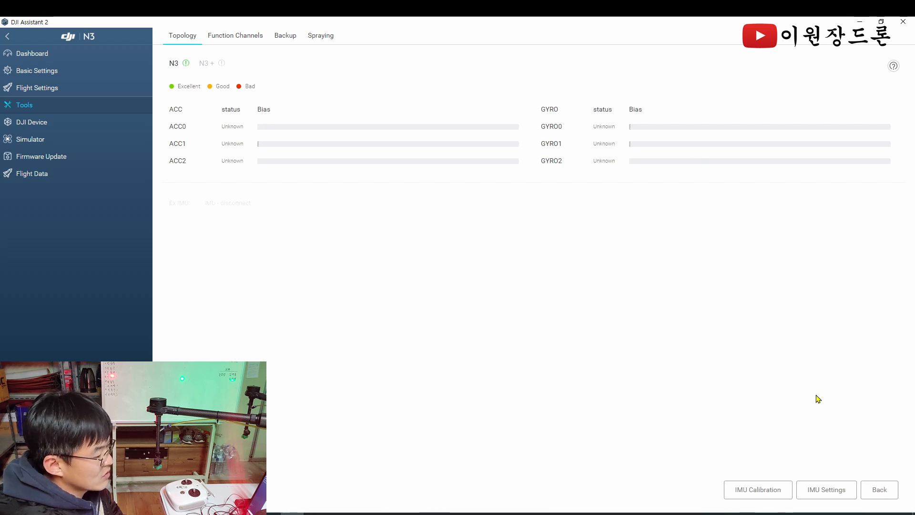
Step: Review the IMU mounting and sensor status, and the compass interference status of the connected GPS module
{"action": "left_click", "coordinate": [836, 494]}
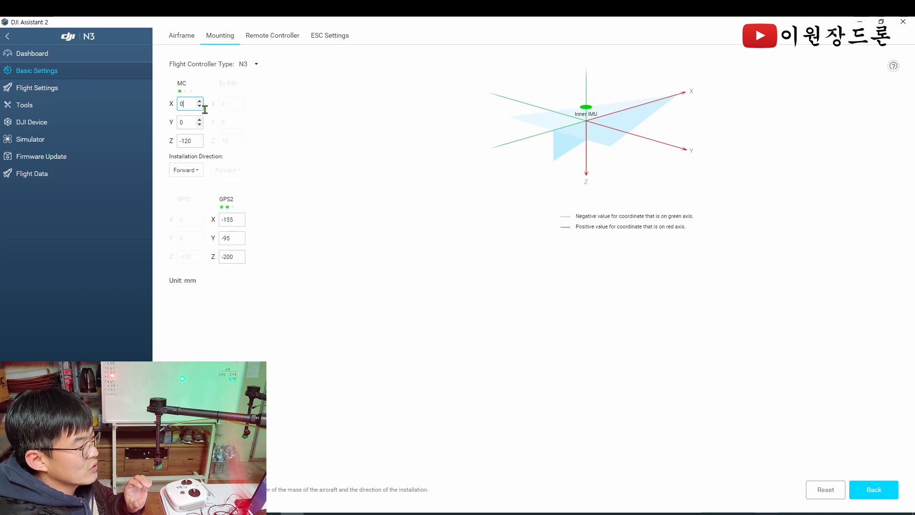
{"action": "left_click", "coordinate": [885, 494]}
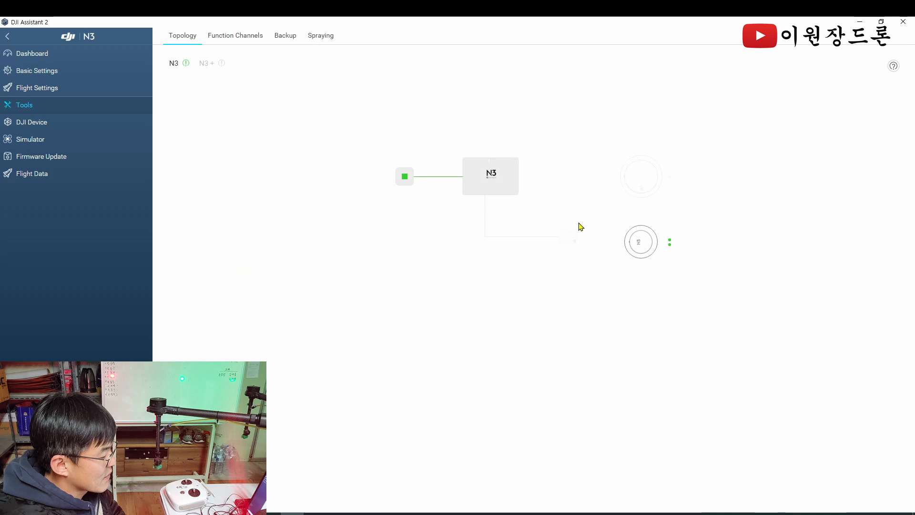
{"action": "left_click", "coordinate": [491, 176]}
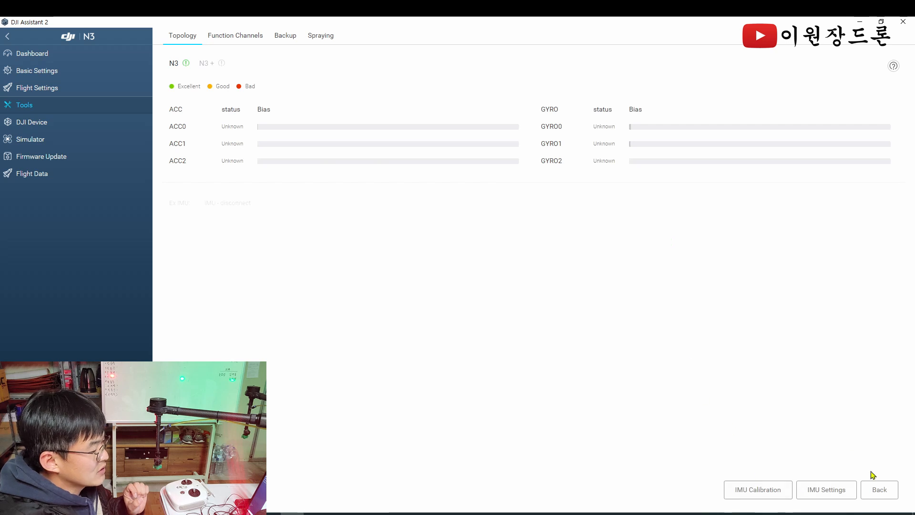
{"action": "left_click", "coordinate": [882, 490]}
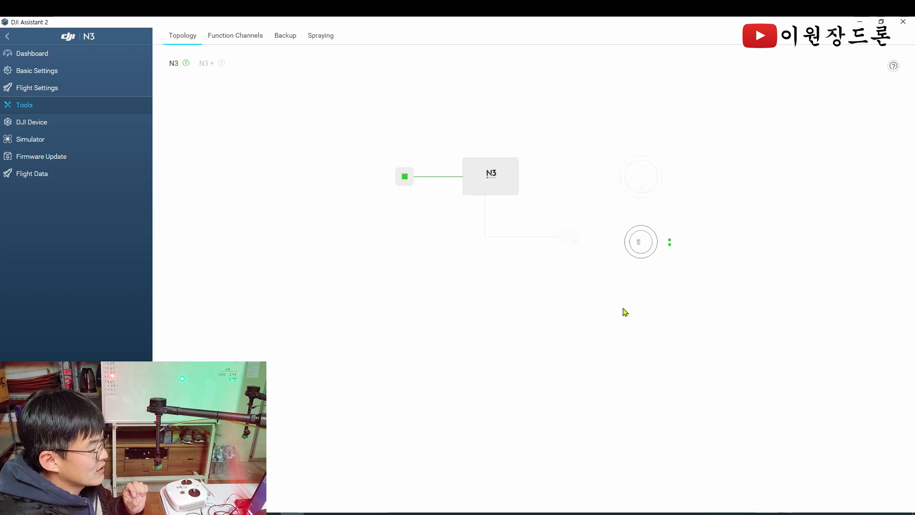
{"action": "left_click", "coordinate": [642, 243]}
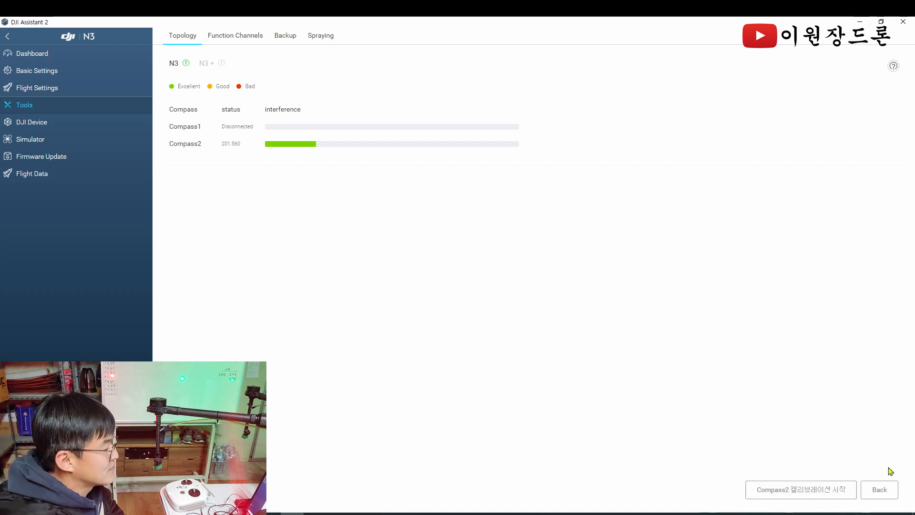
{"action": "left_click", "coordinate": [889, 496]}
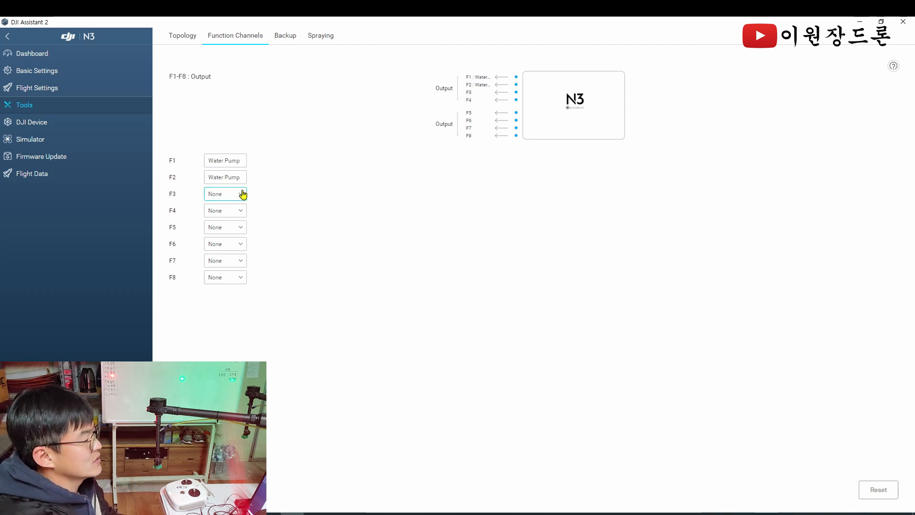
Step: Open the function channel settings and view the output options available for channel F3
{"action": "left_click", "coordinate": [226, 199]}
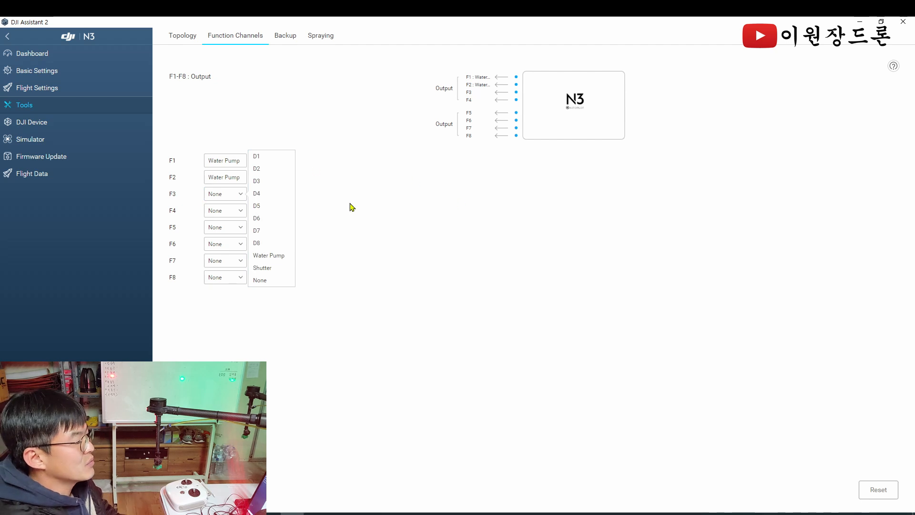
{"action": "left_click", "coordinate": [379, 198]}
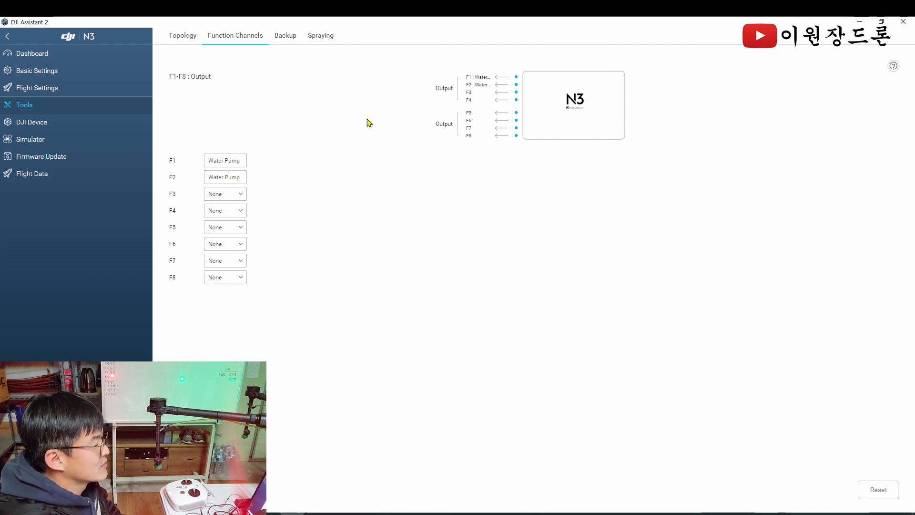
Step: Back up the flight controller settings to the desktop folder (바탕 화면) and check the backup file there
{"action": "left_click", "coordinate": [289, 44]}
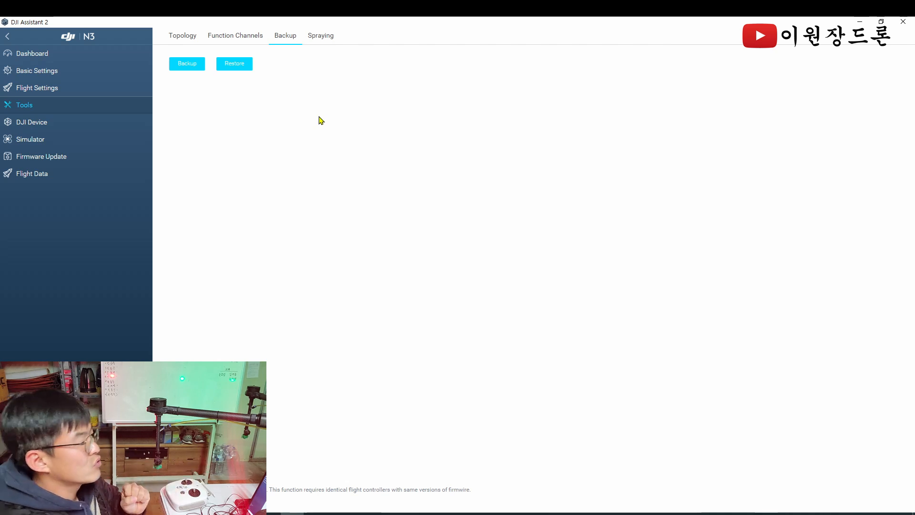
{"action": "left_click", "coordinate": [191, 63]}
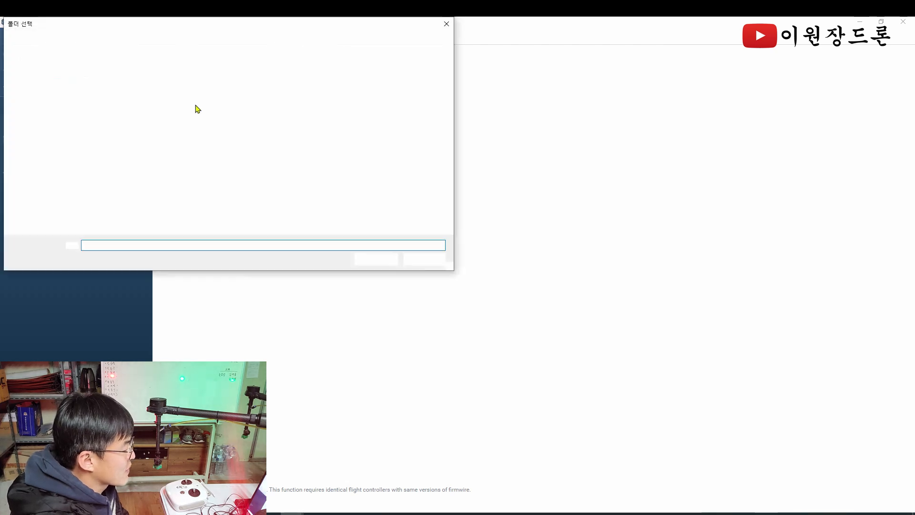
{"action": "left_click_drag", "start_coordinate": [179, 27], "coordinate": [309, 112]}
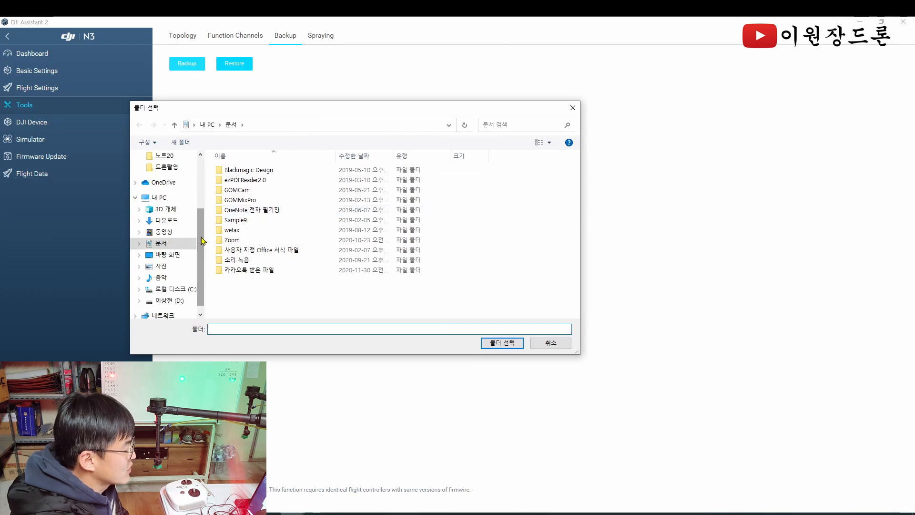
{"action": "scroll", "coordinate": [171, 191], "scroll_direction": "up", "scroll_amount": 3}
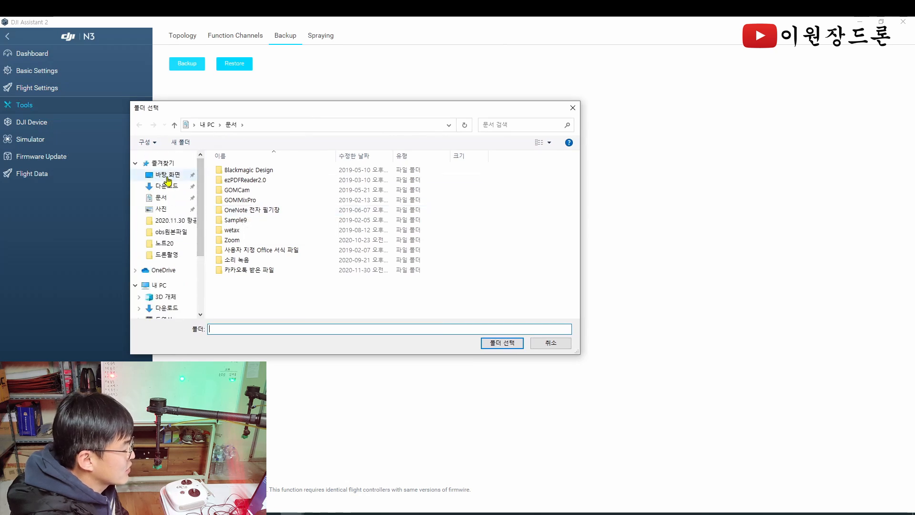
{"action": "left_click", "coordinate": [167, 176]}
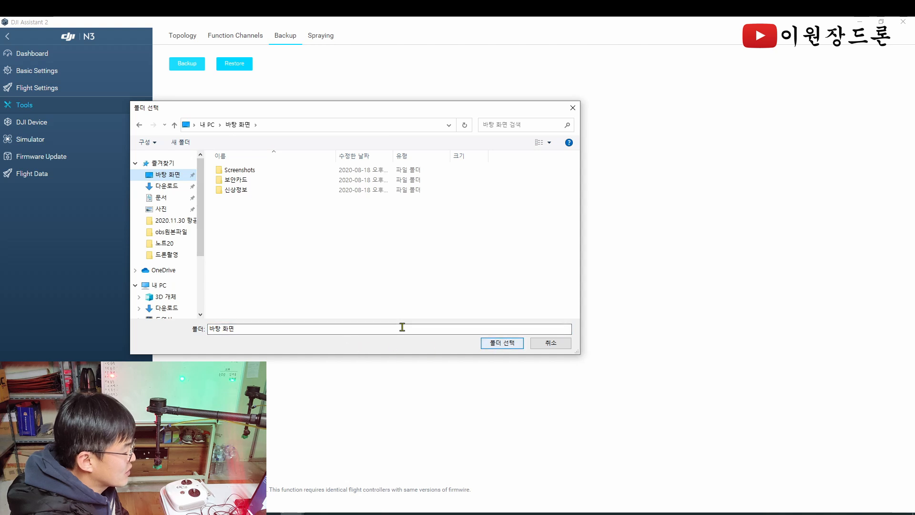
{"action": "left_click", "coordinate": [506, 344]}
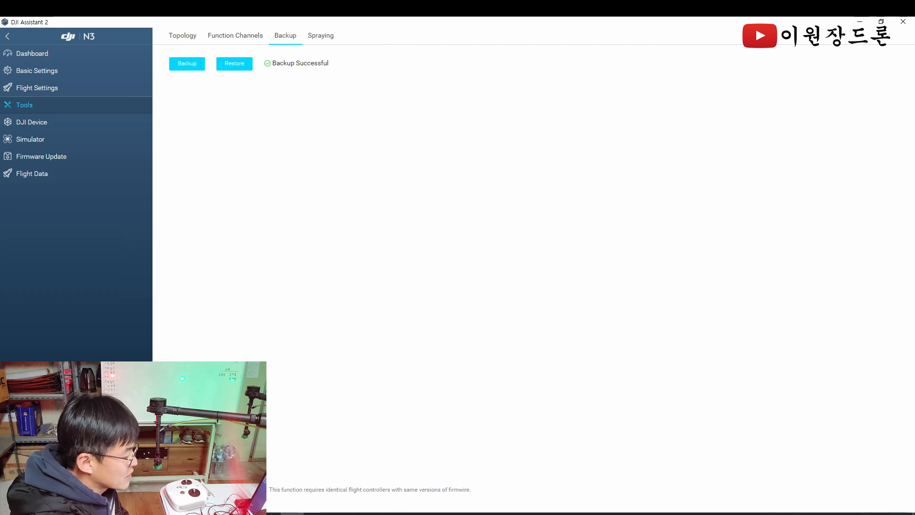
{"action": "left_click", "coordinate": [914, 514]}
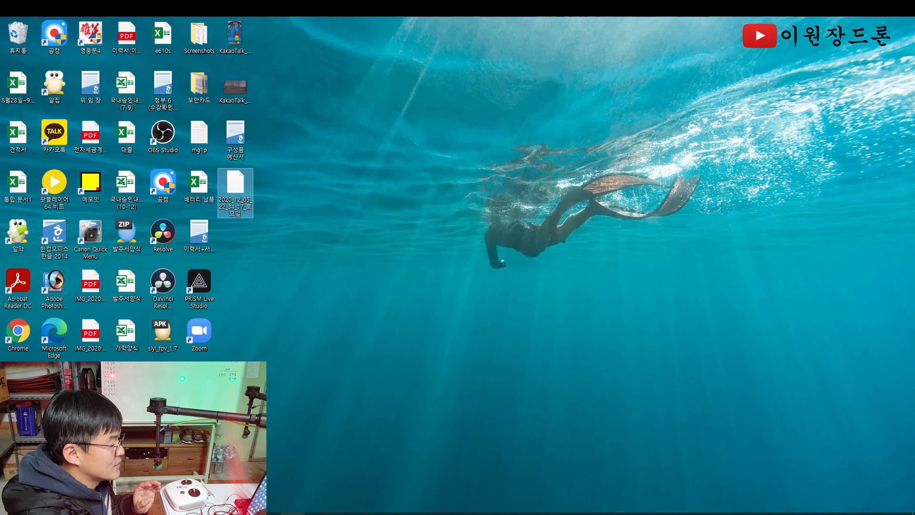
{"action": "left_click", "coordinate": [293, 514]}
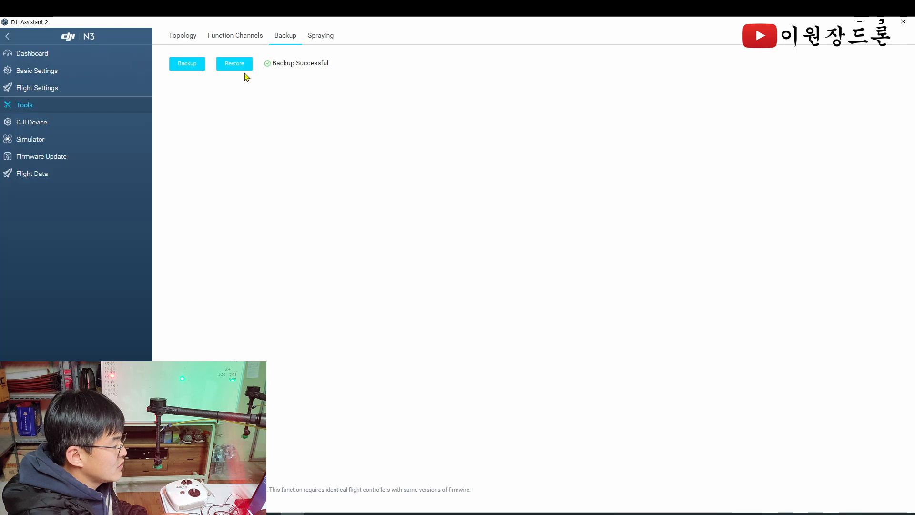
Step: Restore the flight controller settings from the backup file 2020_12_05_22_34_17_토요일 in the desktop folder (바탕 화면)
{"action": "left_click", "coordinate": [236, 69]}
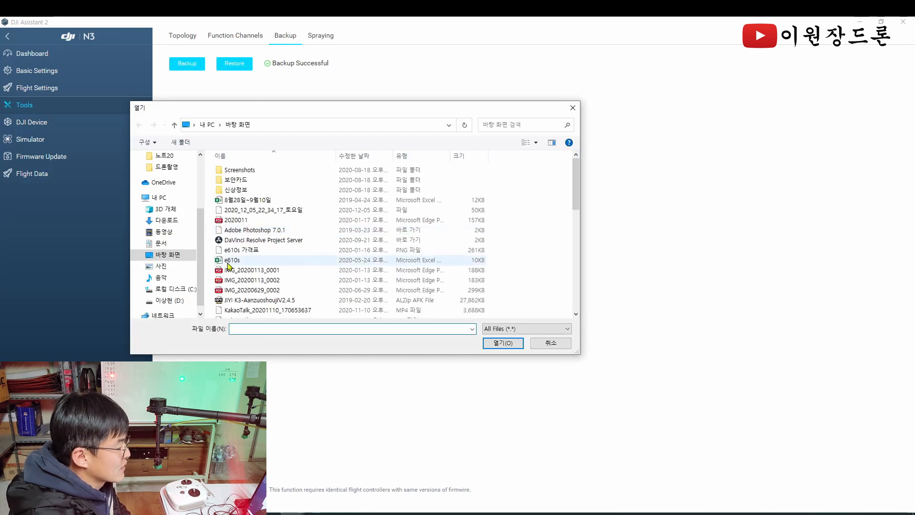
{"action": "scroll", "coordinate": [418, 229], "scroll_direction": "down", "scroll_amount": 1}
{"action": "scroll", "coordinate": [310, 234], "scroll_direction": "down", "scroll_amount": 3}
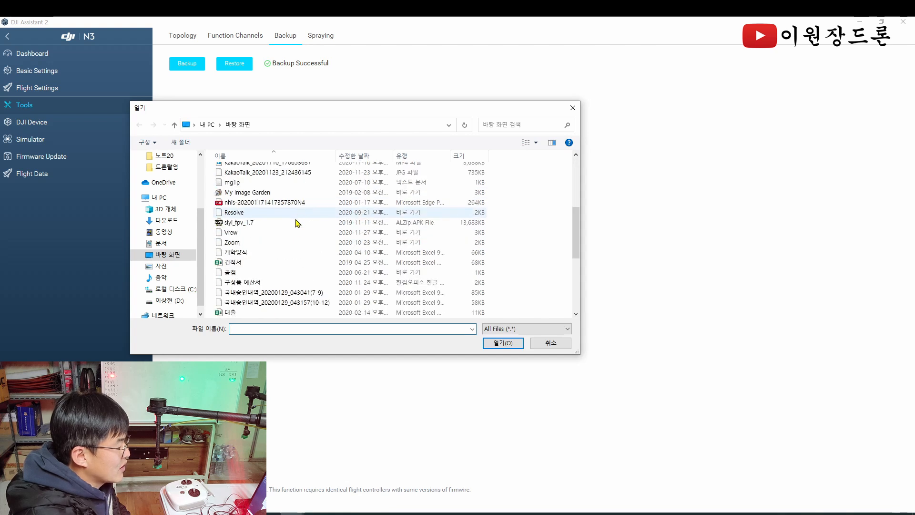
{"action": "scroll", "coordinate": [298, 229], "scroll_direction": "up", "scroll_amount": 4}
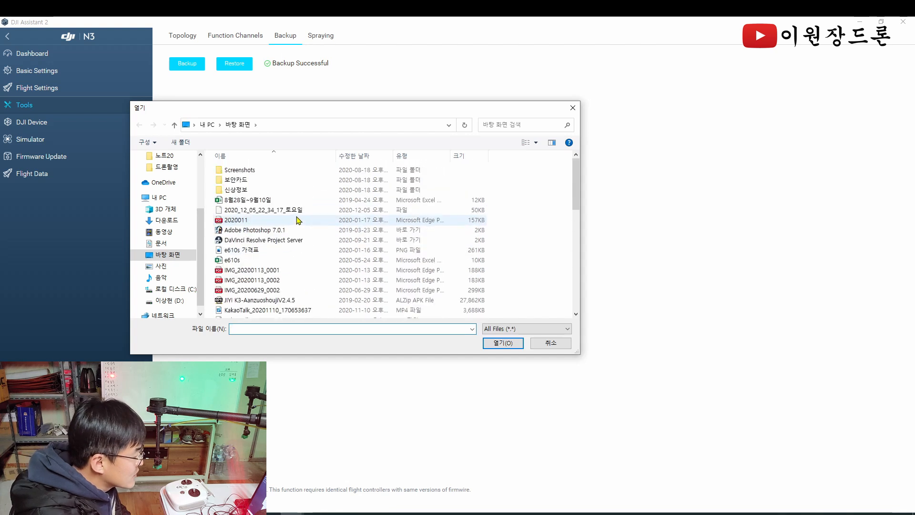
{"action": "left_click", "coordinate": [289, 211]}
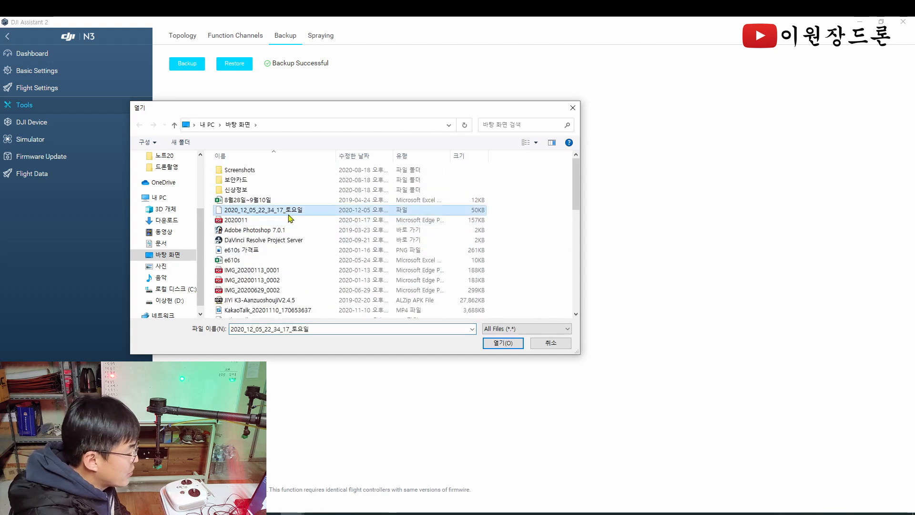
{"action": "left_click", "coordinate": [503, 343]}
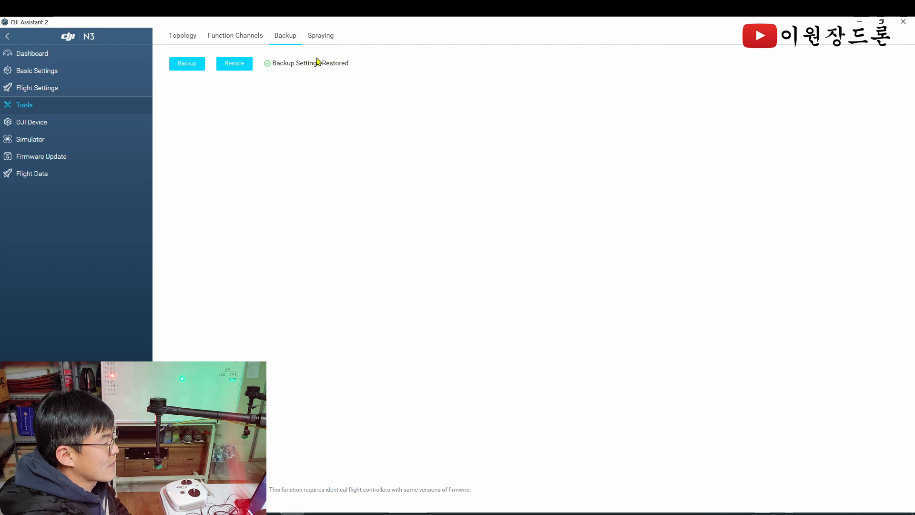
{"action": "left_click", "coordinate": [325, 37]}
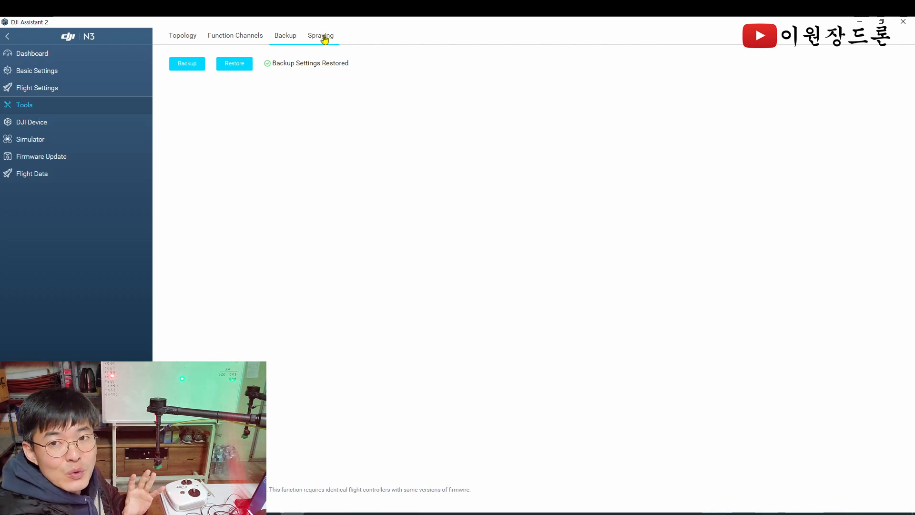